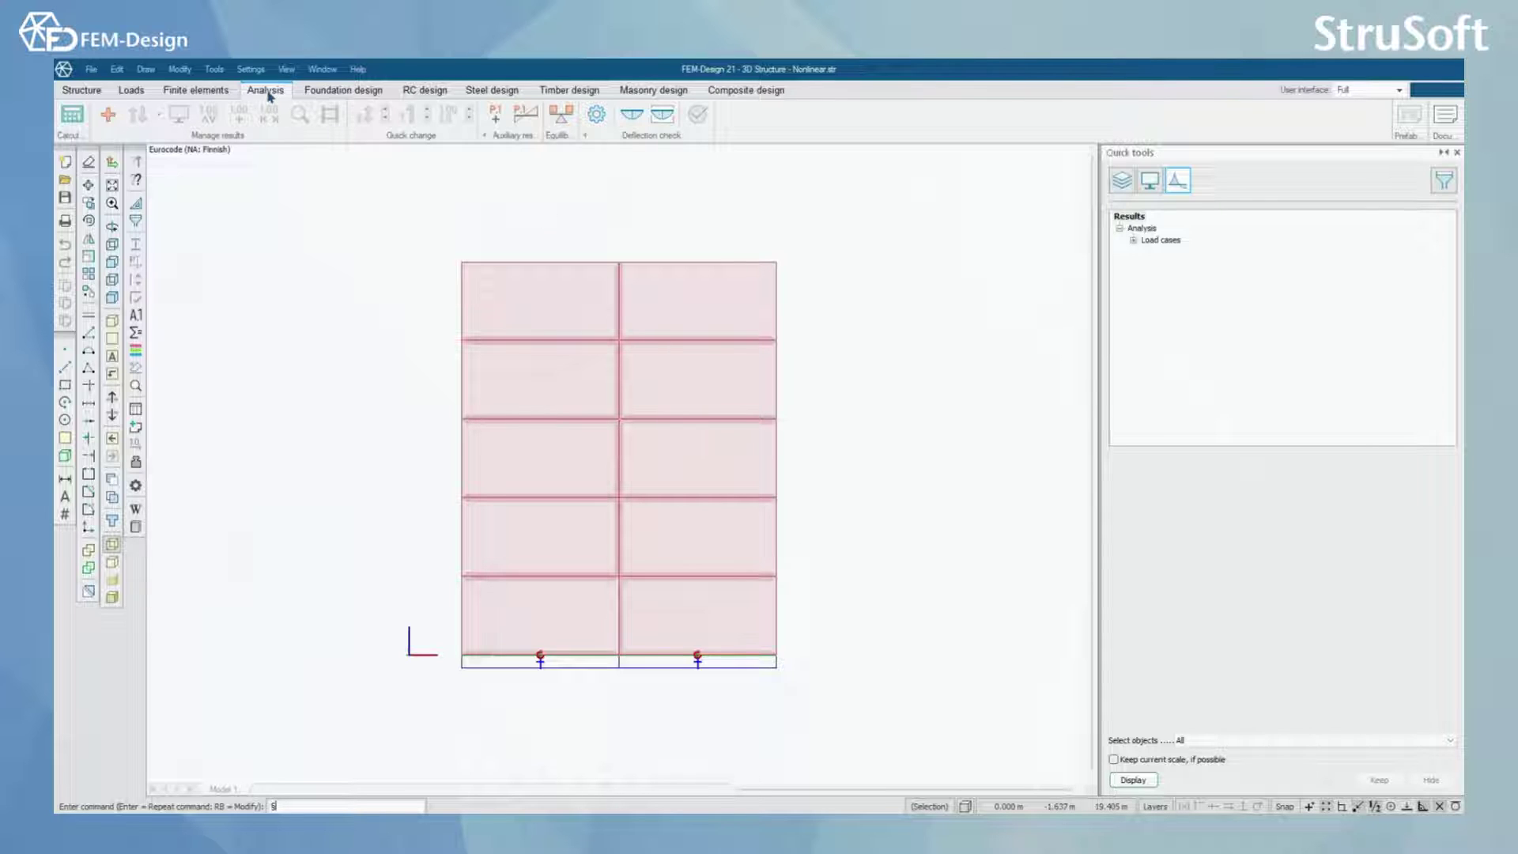
Review the load combination calculation setup, checking which combinations consider elastic non-linear behaviour.
left_click(71, 114)
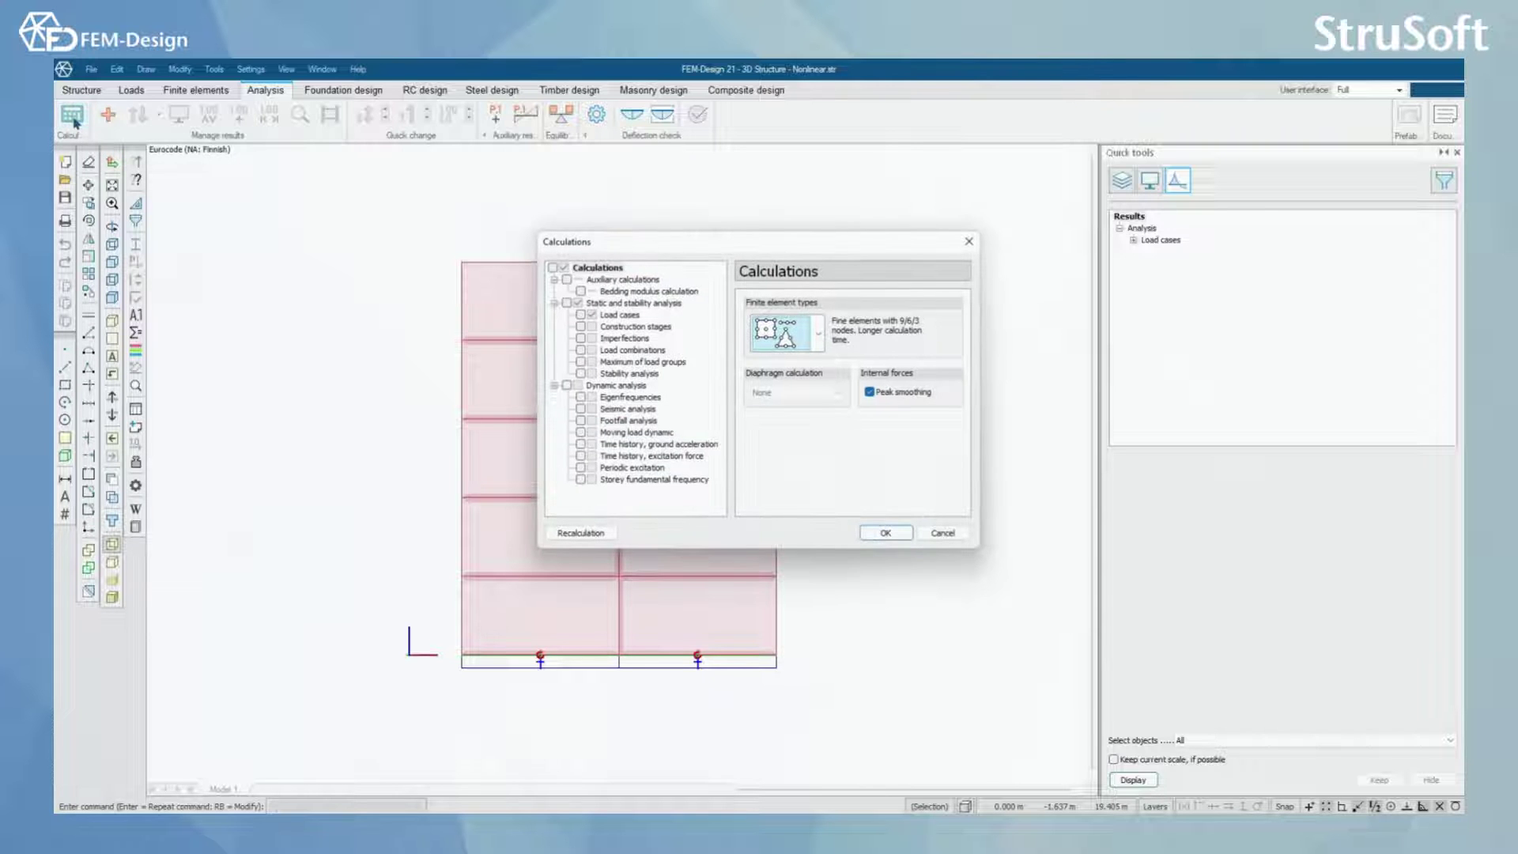
left_click(581, 351)
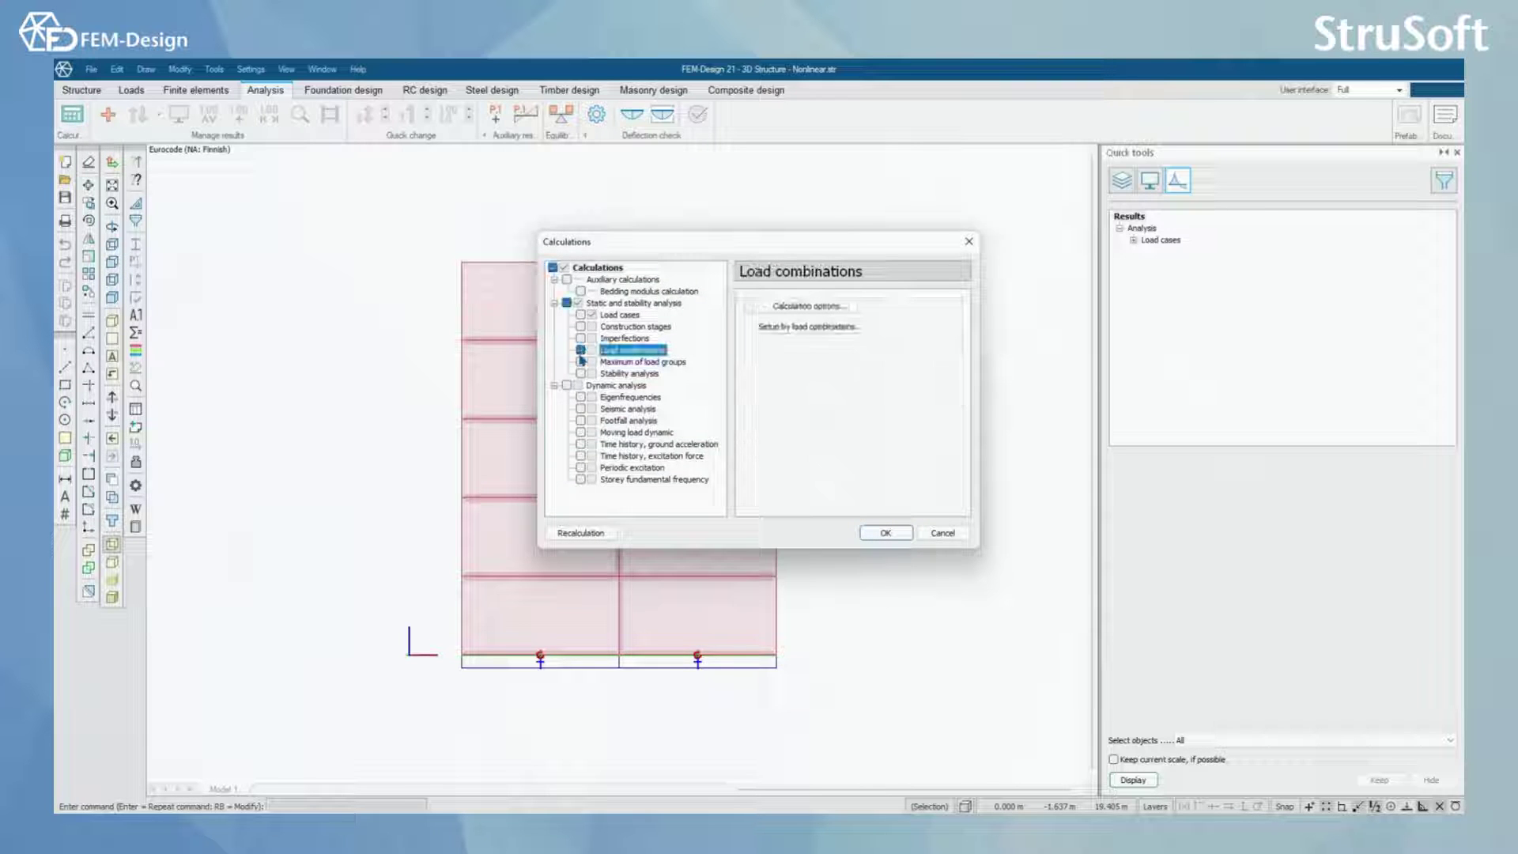
left_click(811, 326)
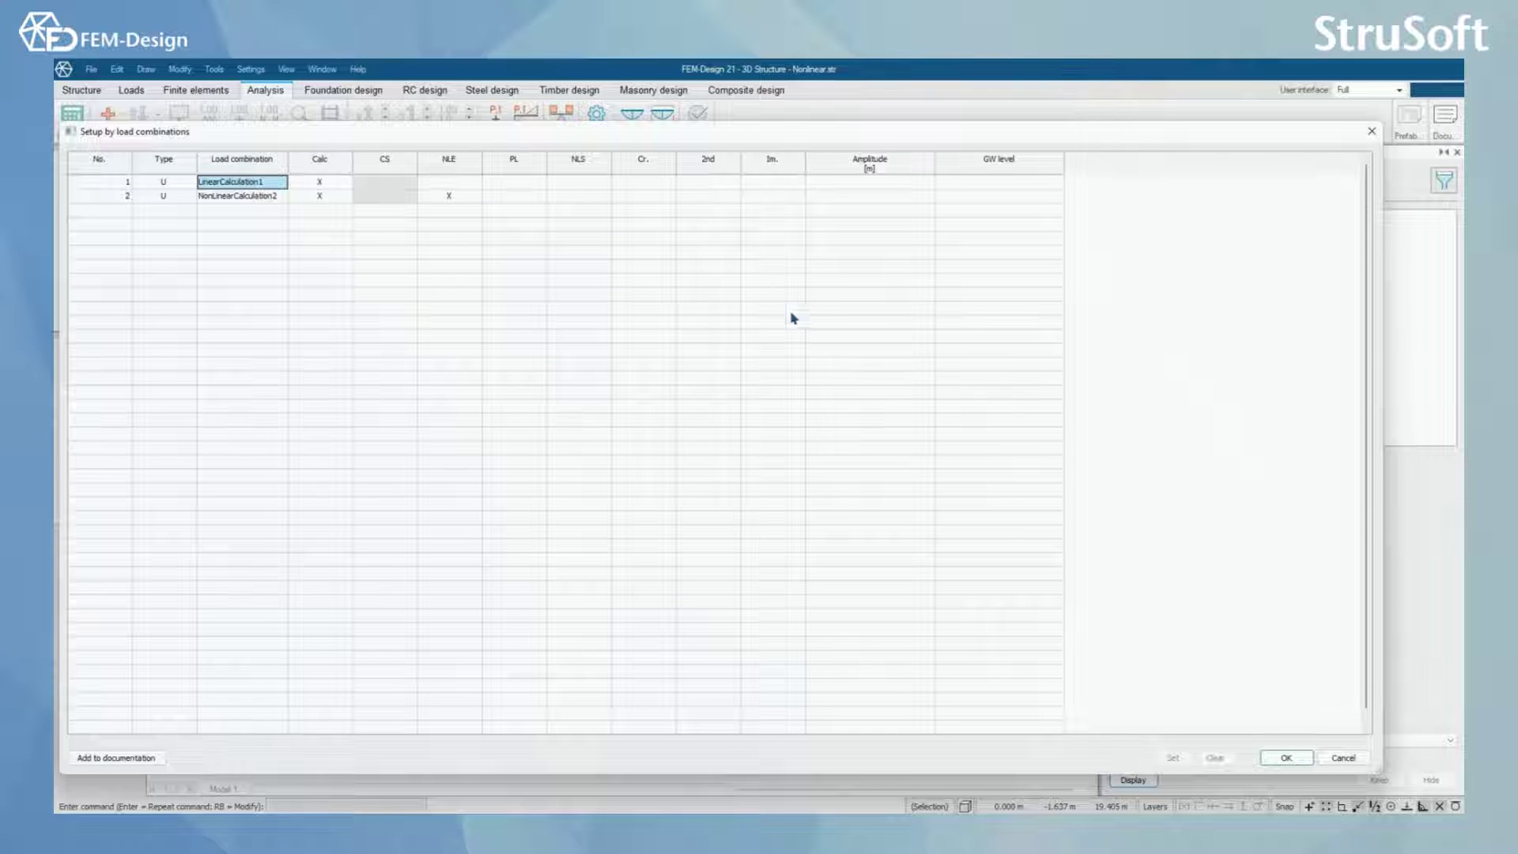
left_click_drag(619, 143, 736, 123)
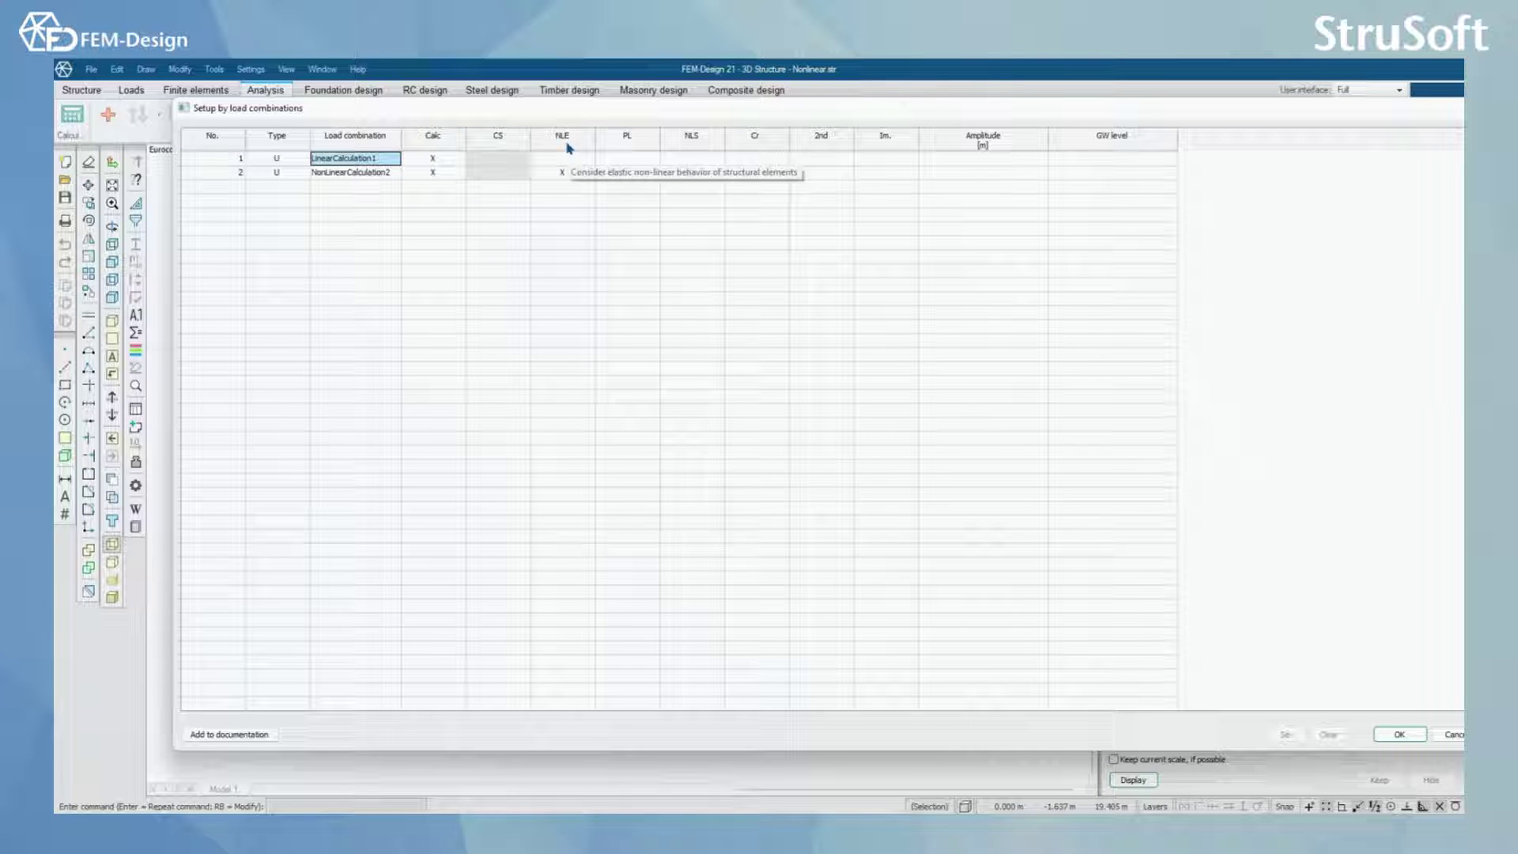
left_click(564, 175)
left_click_drag(1356, 106, 1128, 98)
left_click(1258, 101)
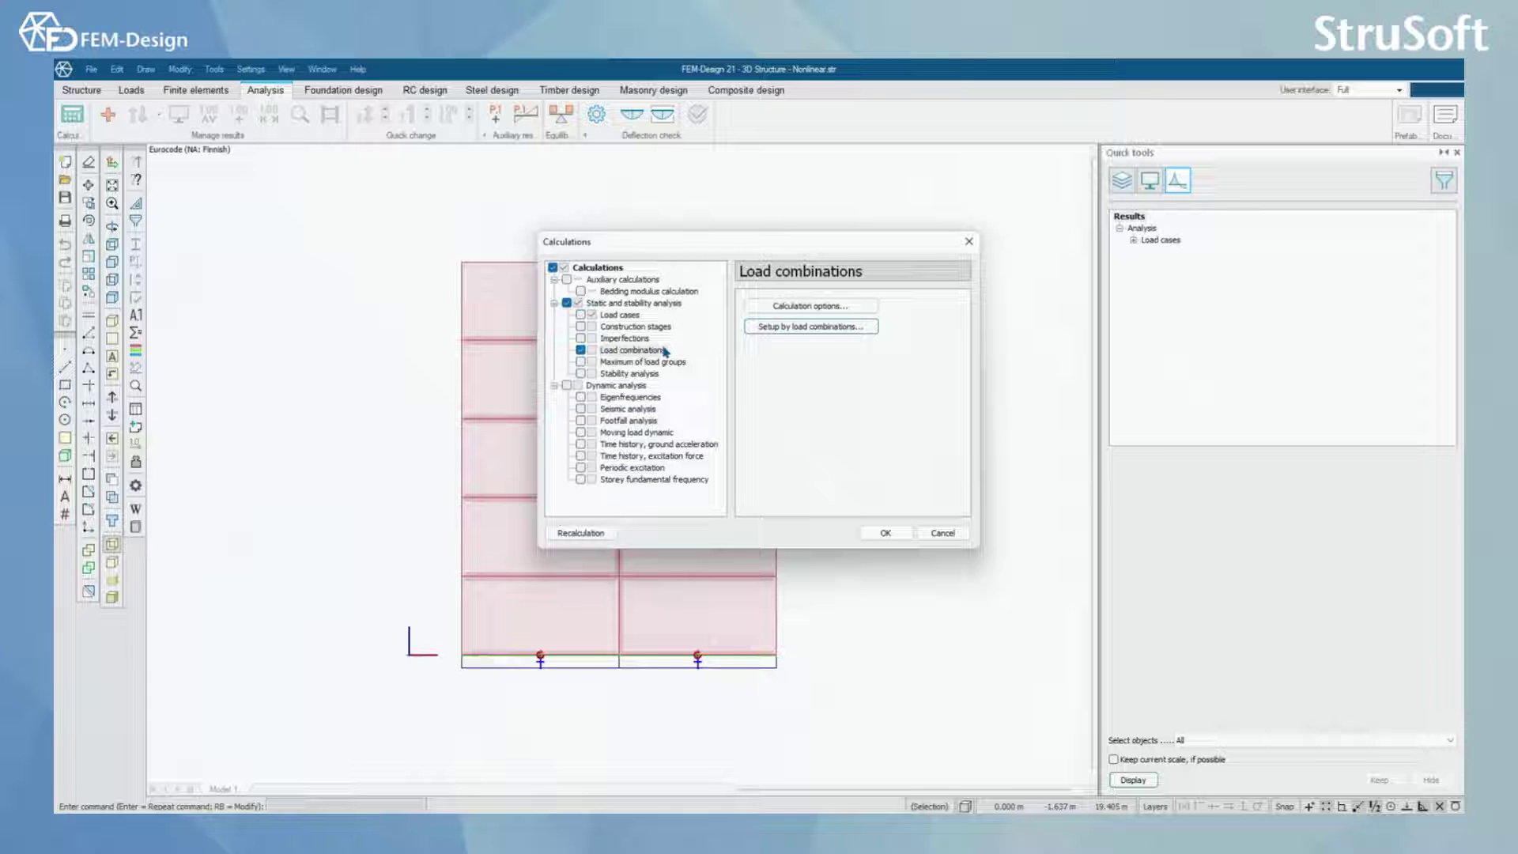
left_click(968, 241)
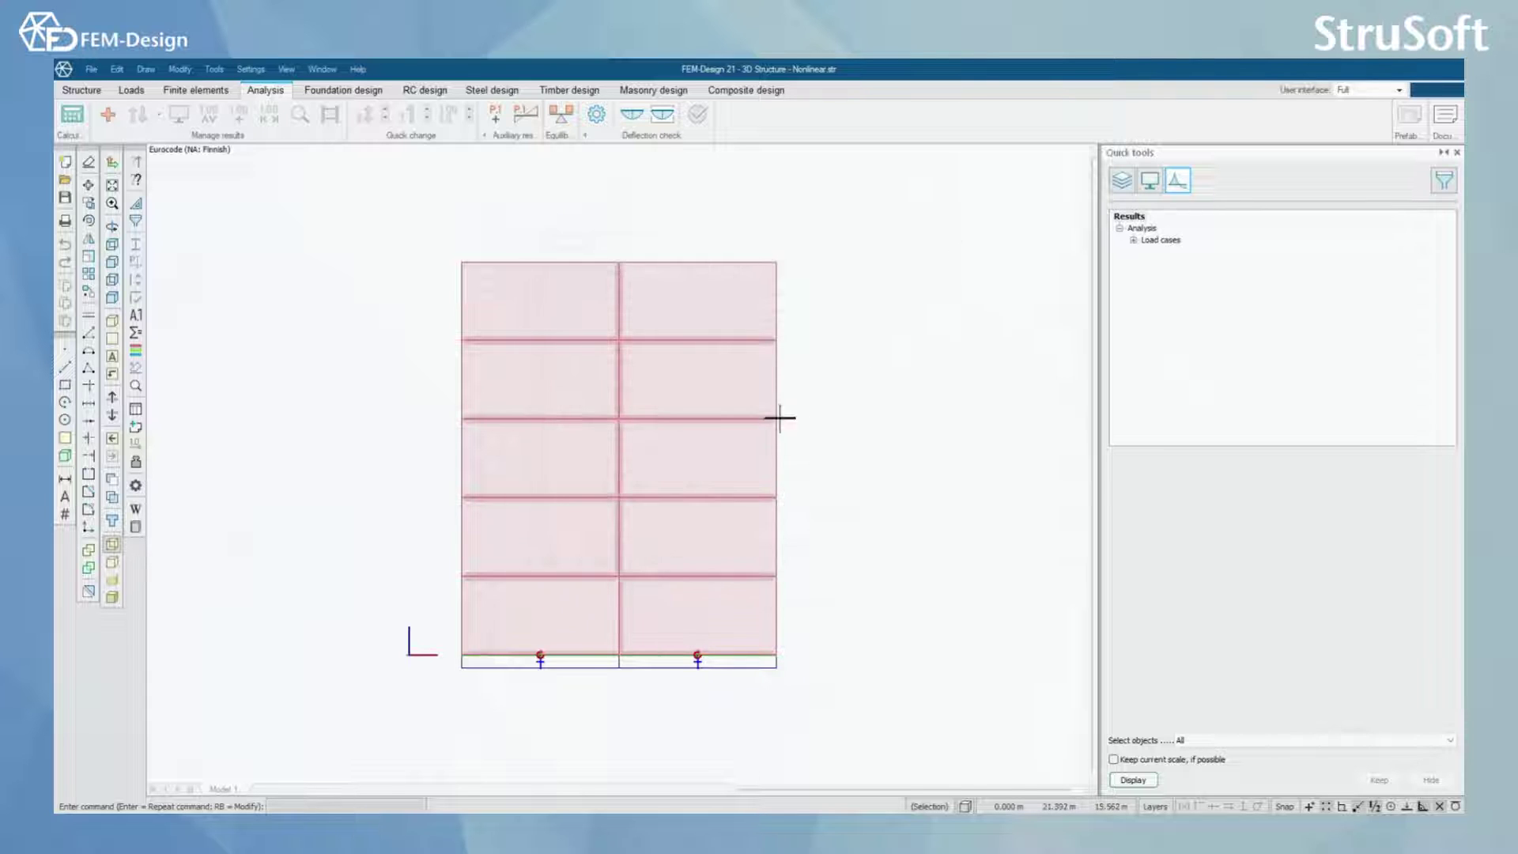
Examine the wall panels, their edge connections and the base supports in 3D and from the front.
left_click(94, 94)
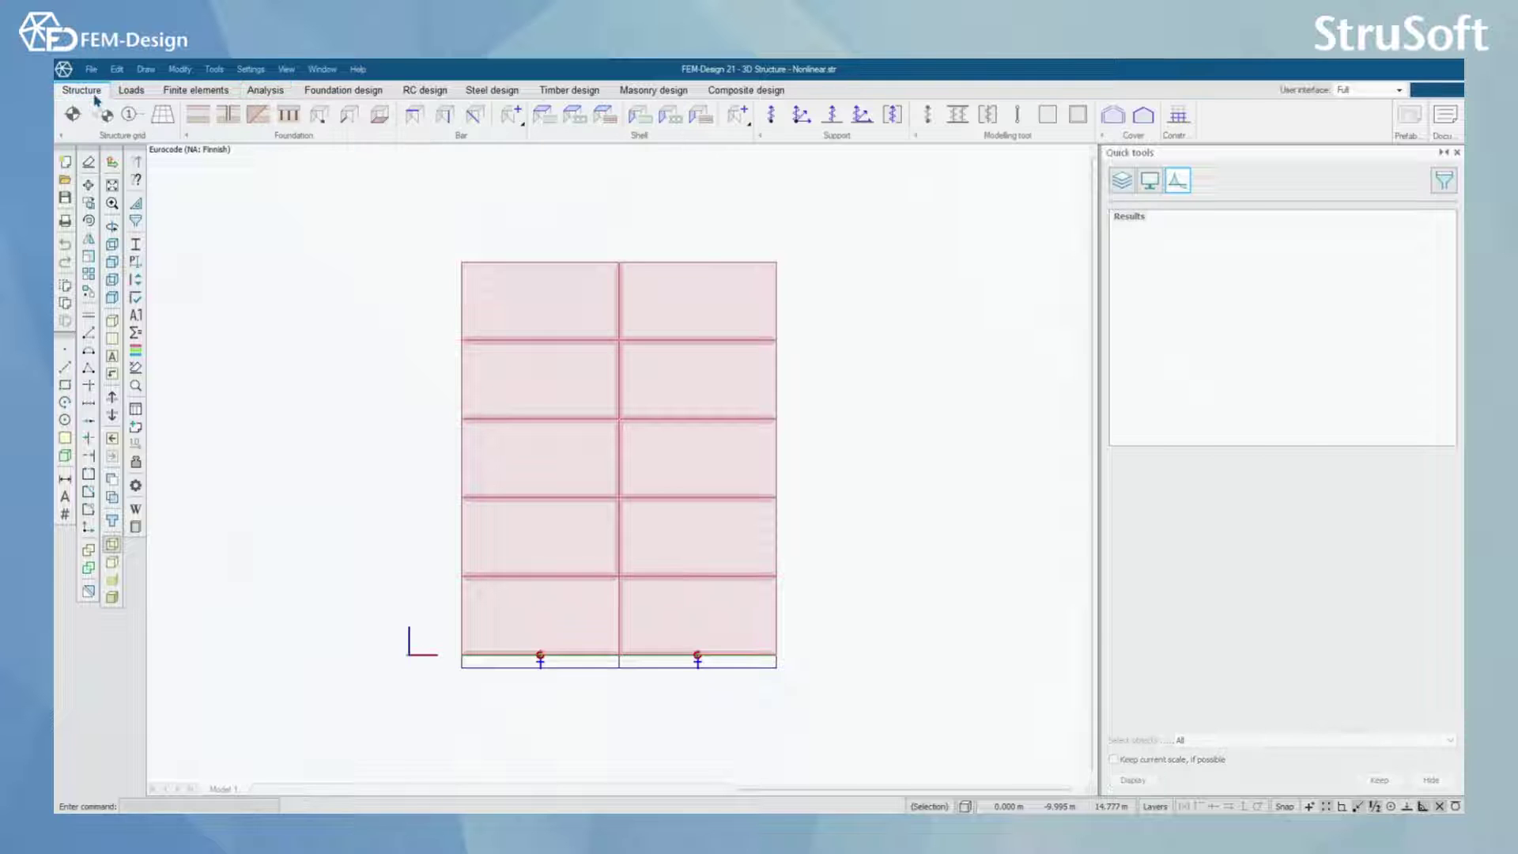
scroll(578, 586, "down", 4)
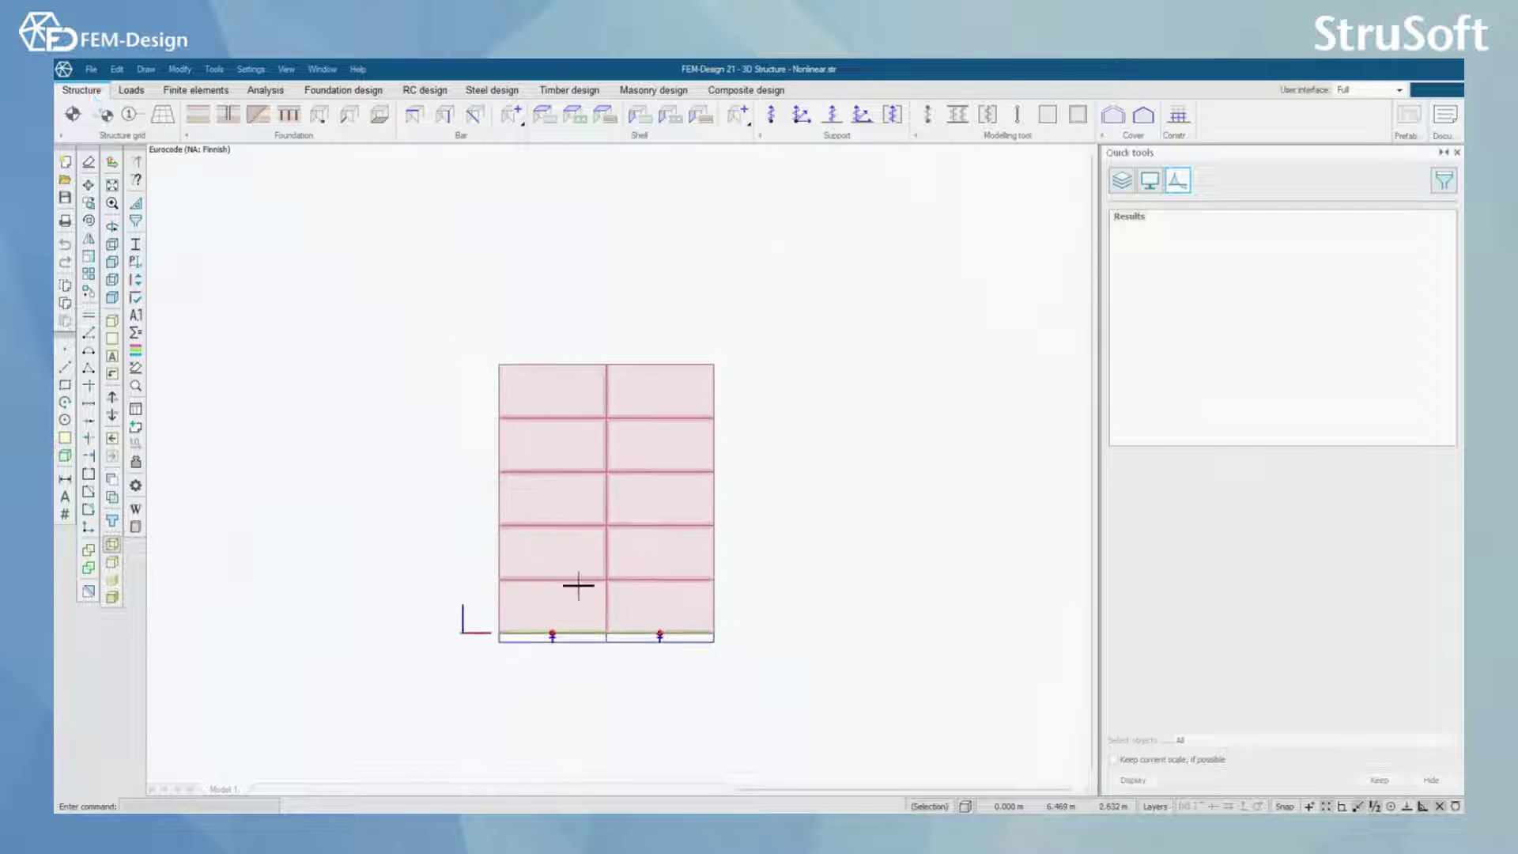
middle_click_drag(567, 594, 562, 597, "alt")
left_click_drag(561, 596, 603, 654)
scroll(566, 614, "up", 3)
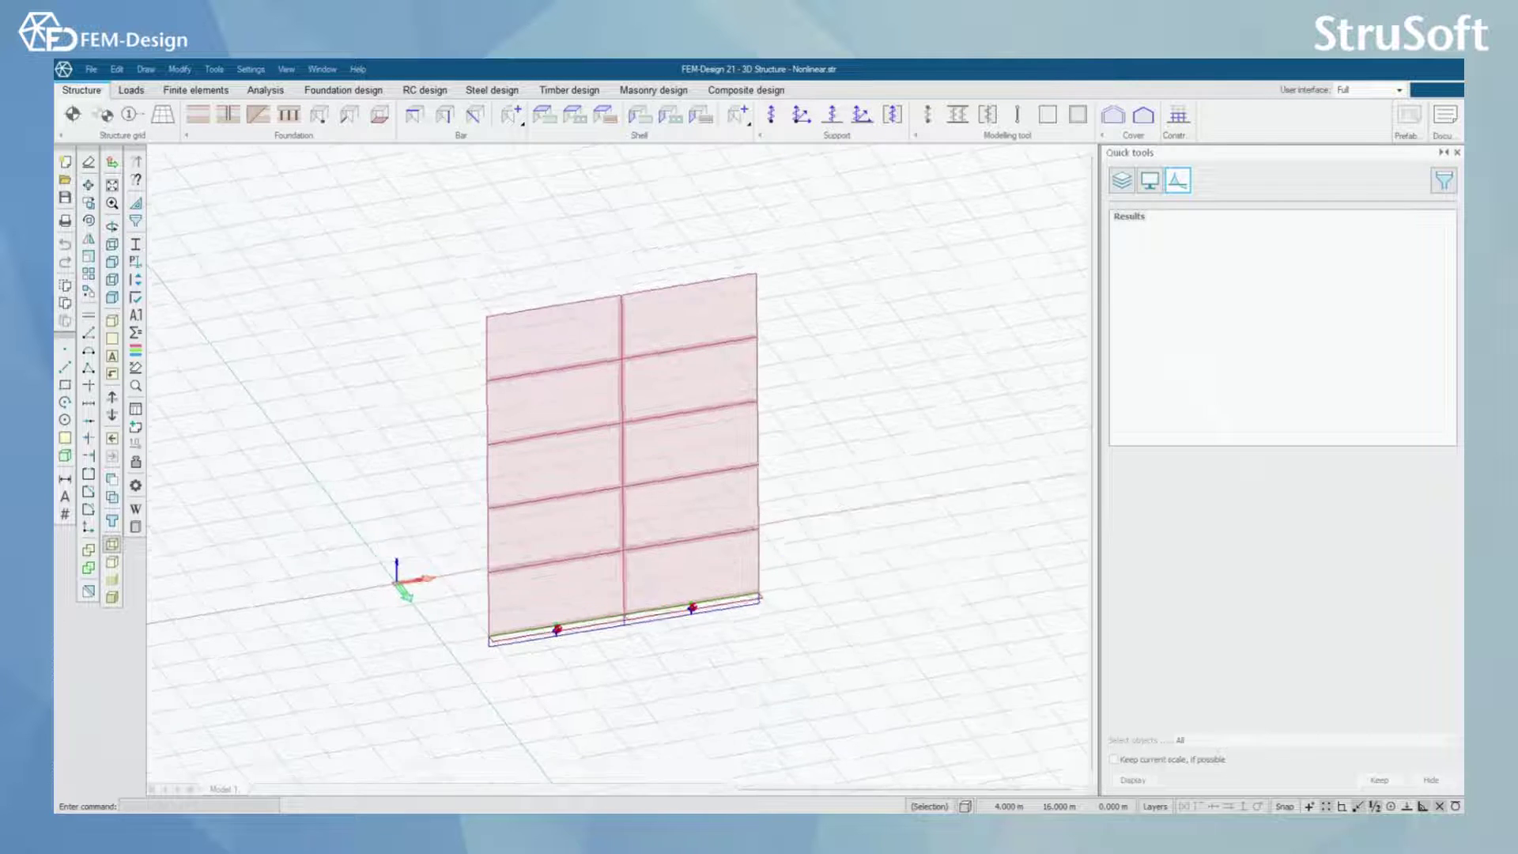
key("2")
scroll(582, 608, "up", 3)
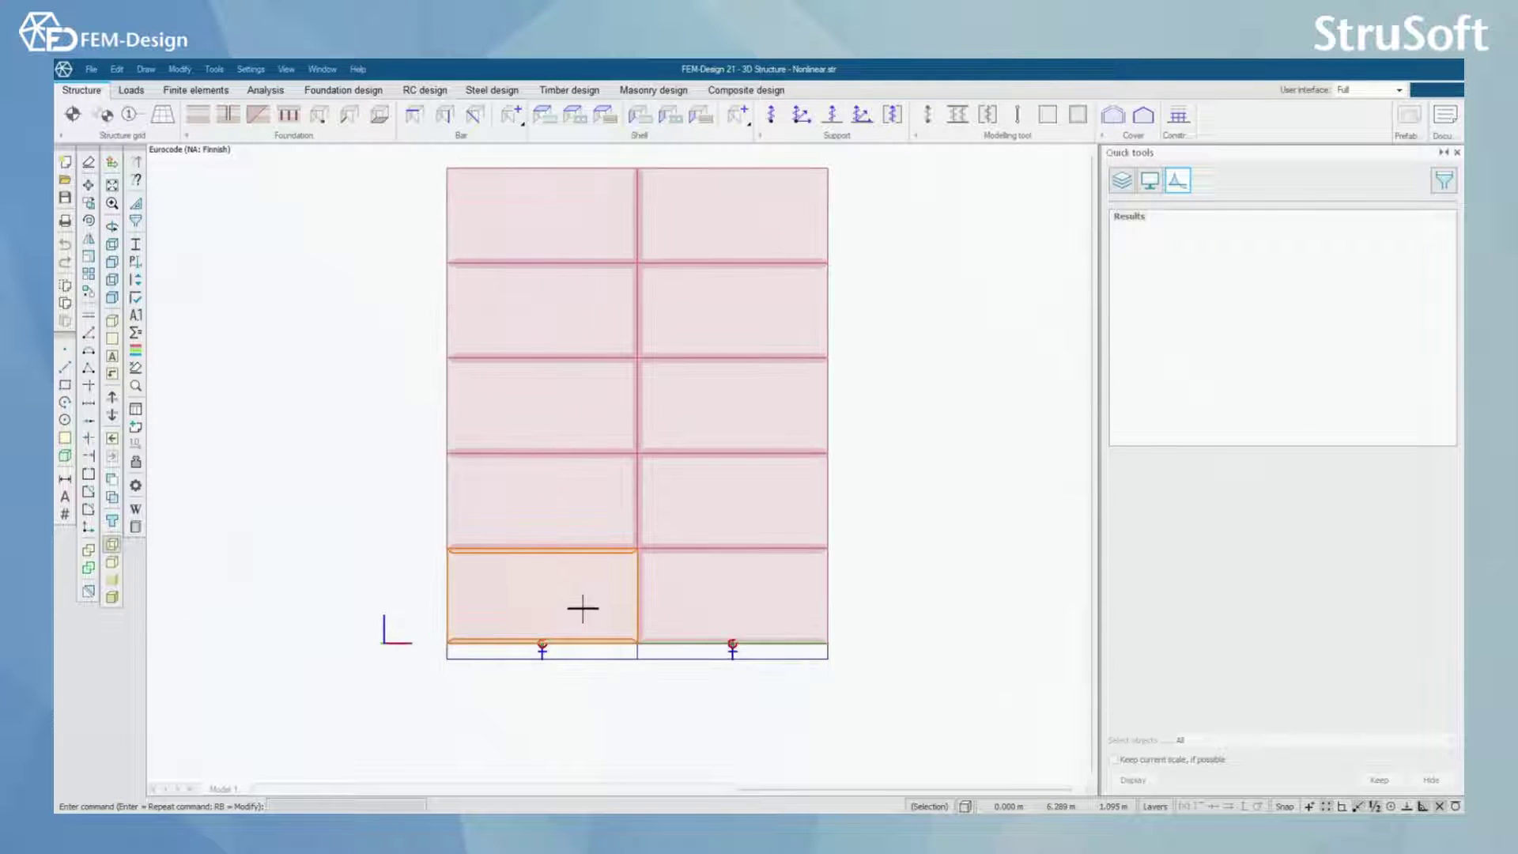
scroll(558, 629, "up", 3)
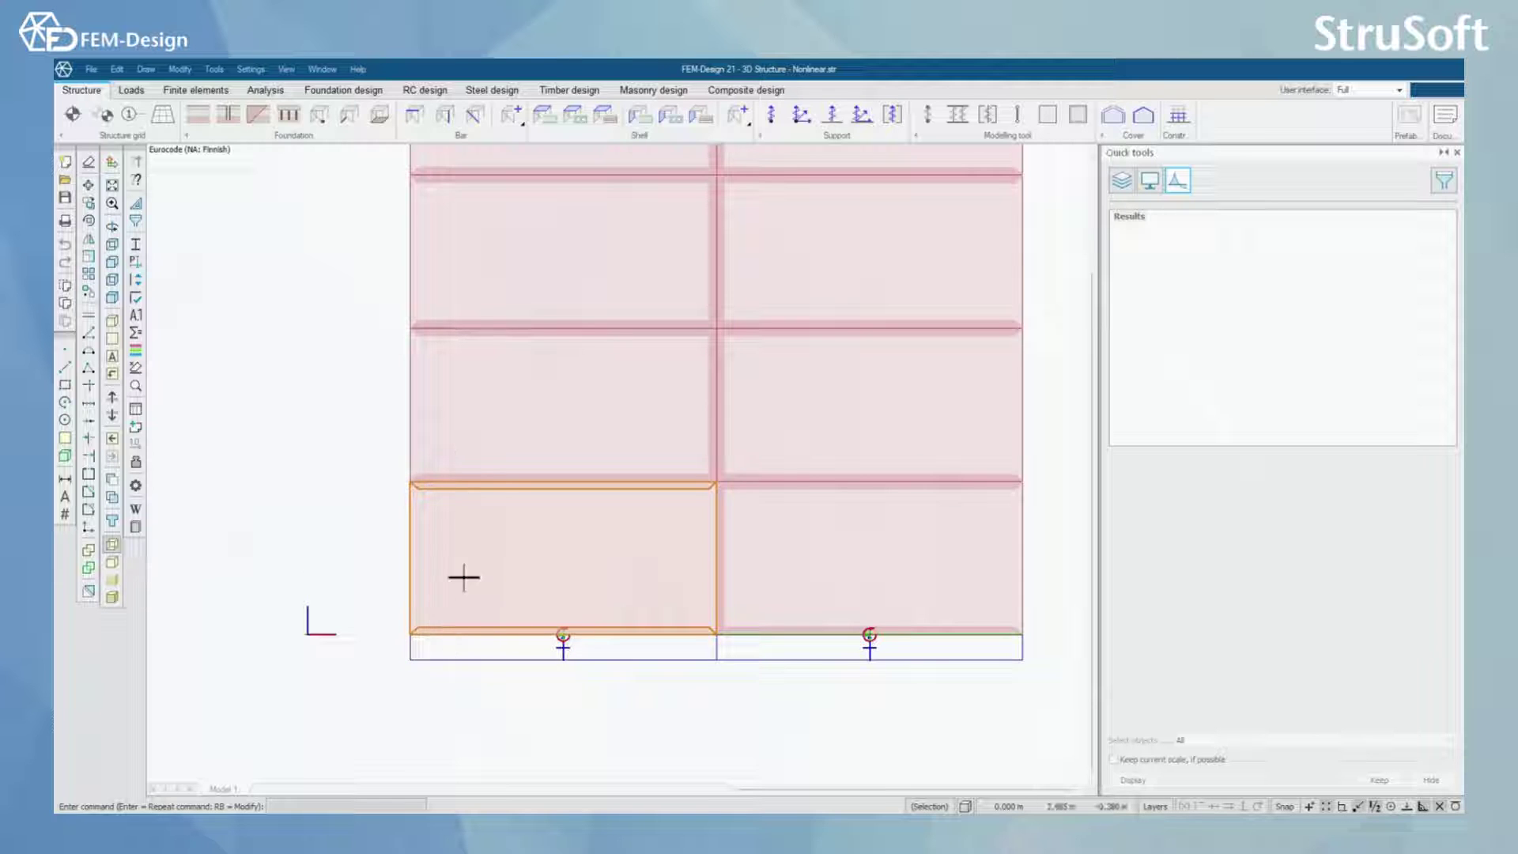
Set the bottom edge connection of the lower-left plane wall to detach in y' tension and accept its properties.
left_click(639, 114)
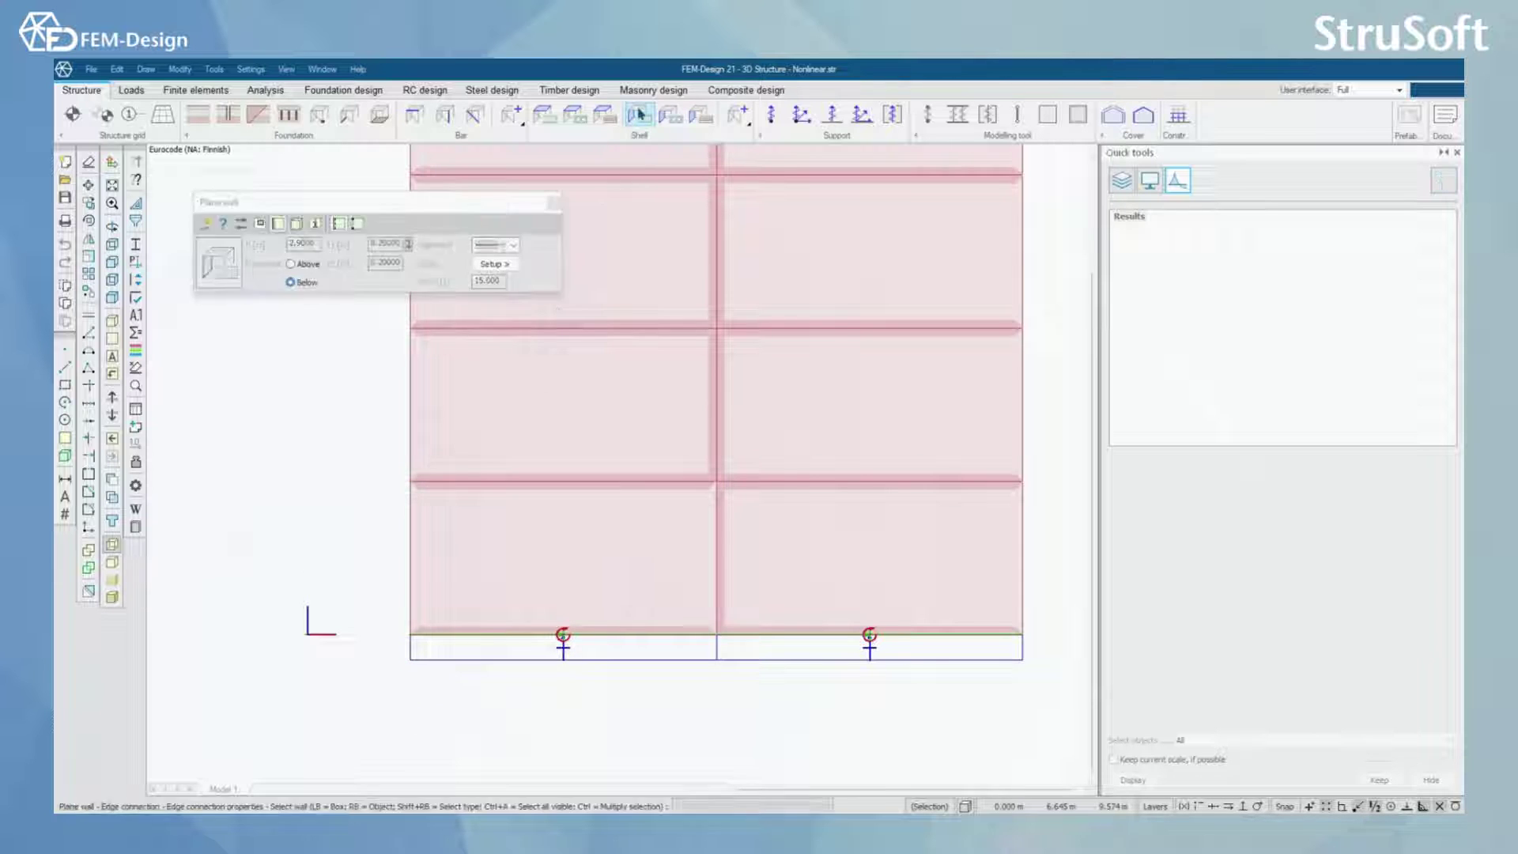
left_click(276, 224)
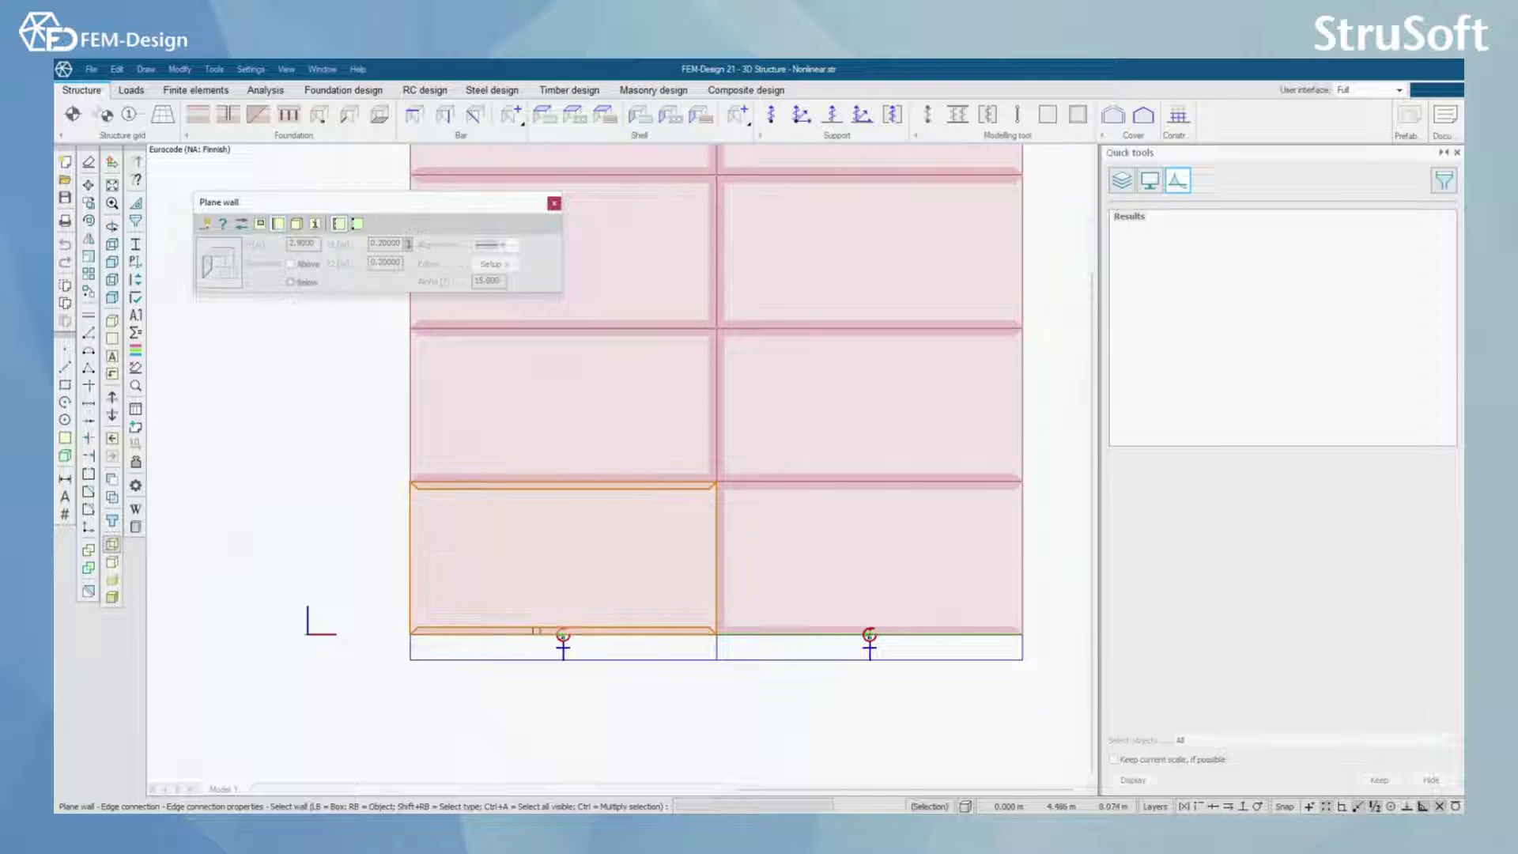
left_click(540, 592)
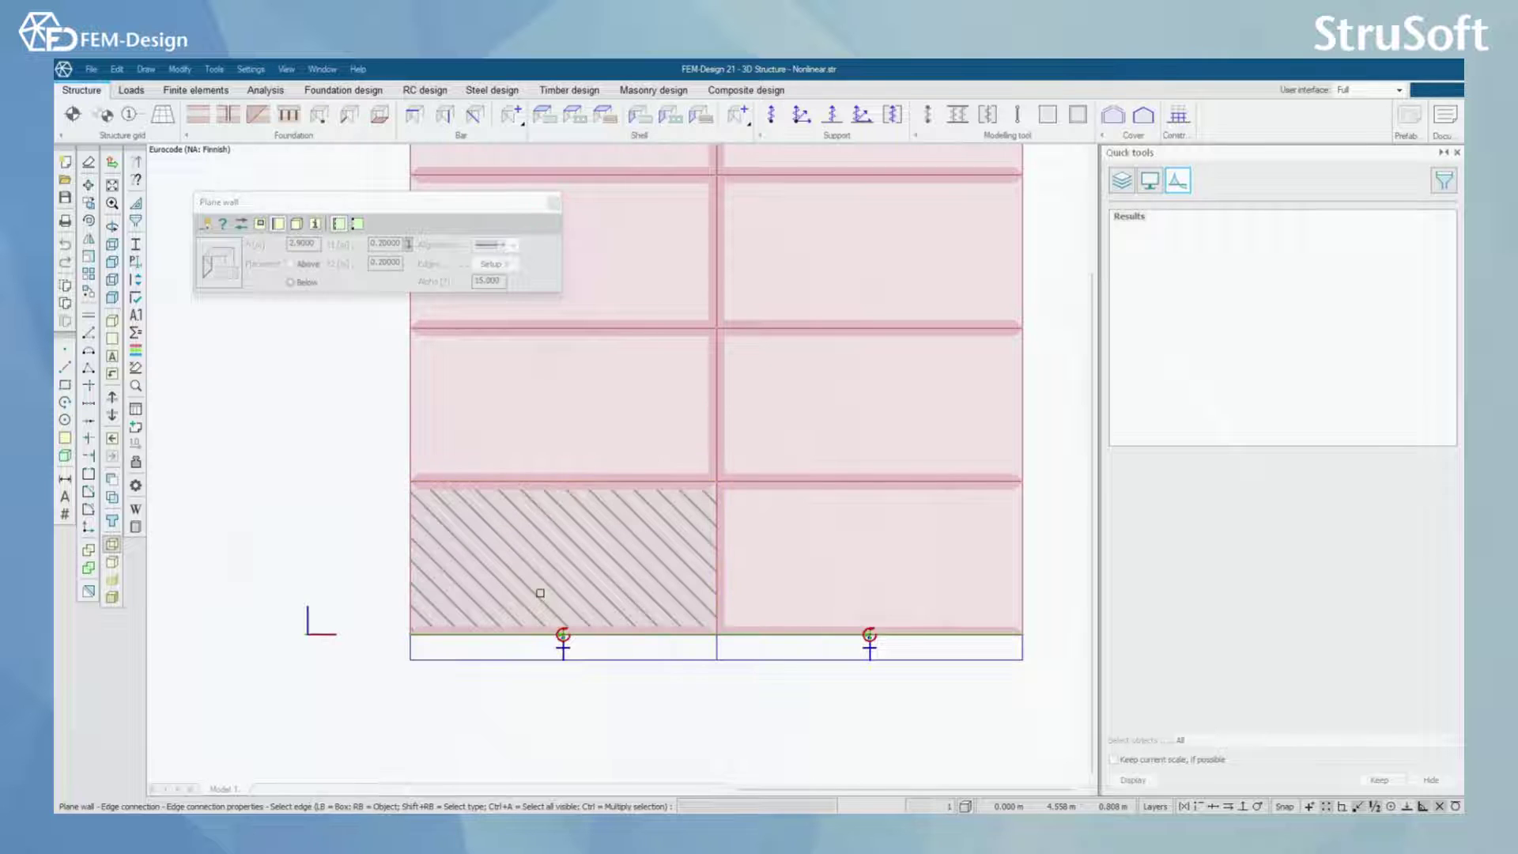
left_click(536, 634)
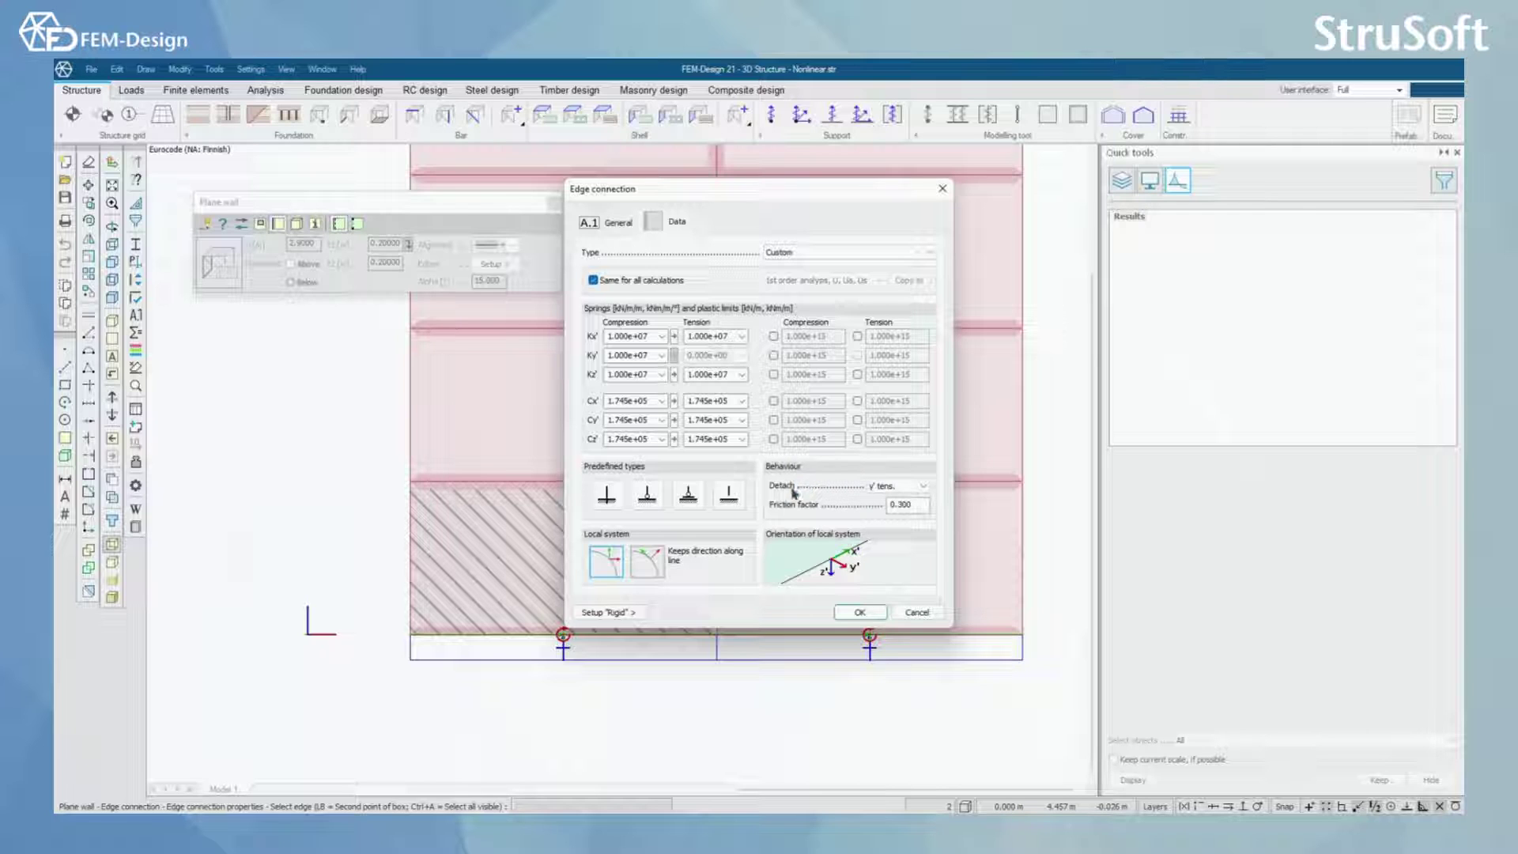
left_click(900, 488)
left_click(903, 540)
left_click(862, 613)
left_click(555, 205)
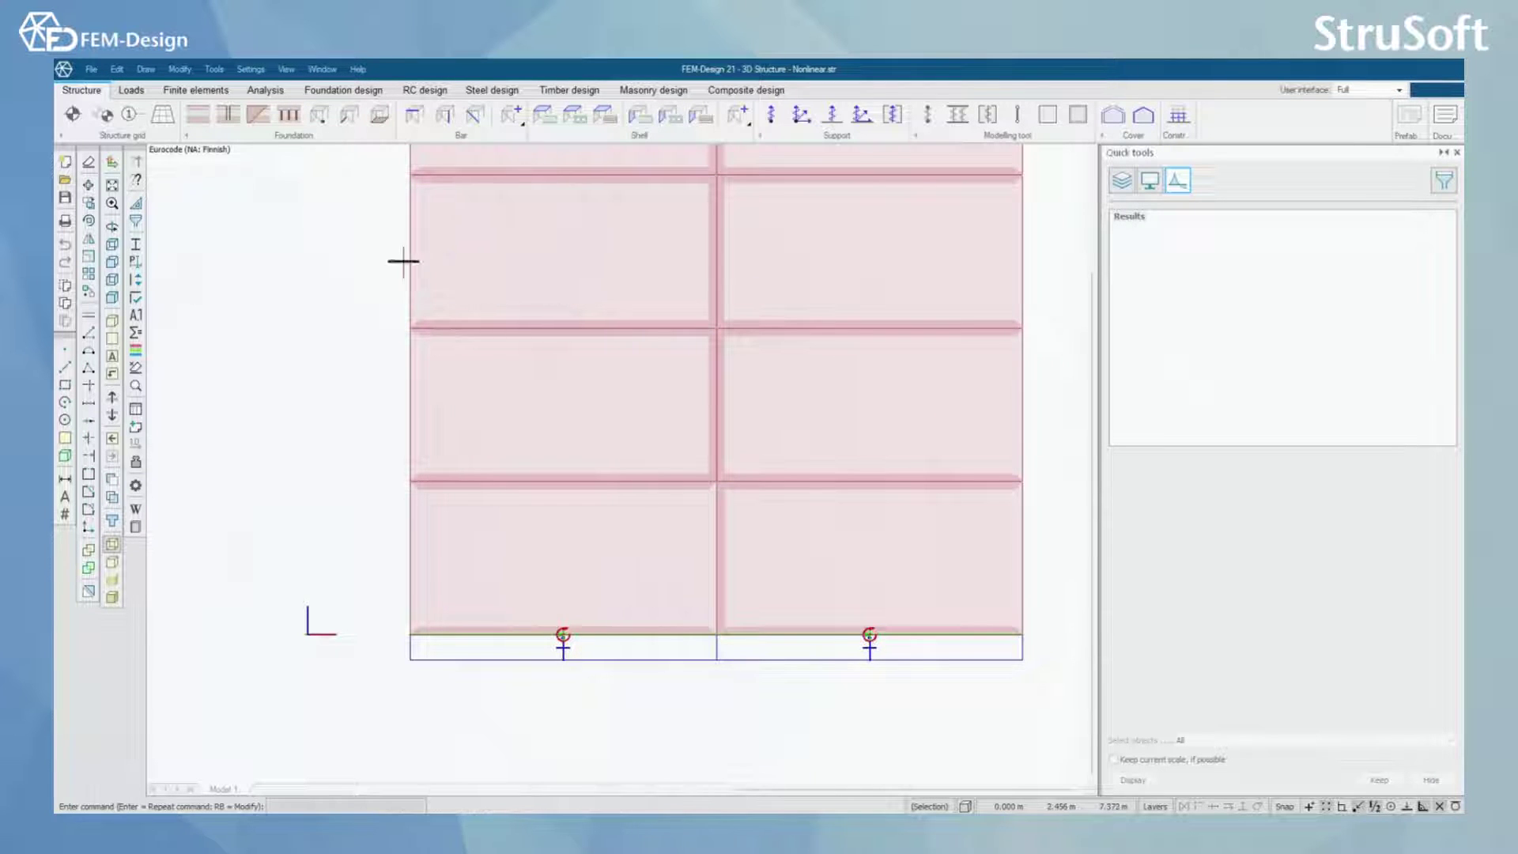
Display the model's loads and make DeadLoad the current load case.
left_click(131, 90)
scroll(385, 257, "down", 5)
left_click(206, 115)
left_click(158, 133)
Examine the horizontal line load along the wall's vertical edge and the supported base in 3D from several angles.
scroll(546, 401, "down", 2)
middle_click_drag(545, 401, 534, 471, "alt")
scroll(568, 502, "up", 3)
scroll(625, 473, "down", 2)
scroll(655, 459, "up", 5)
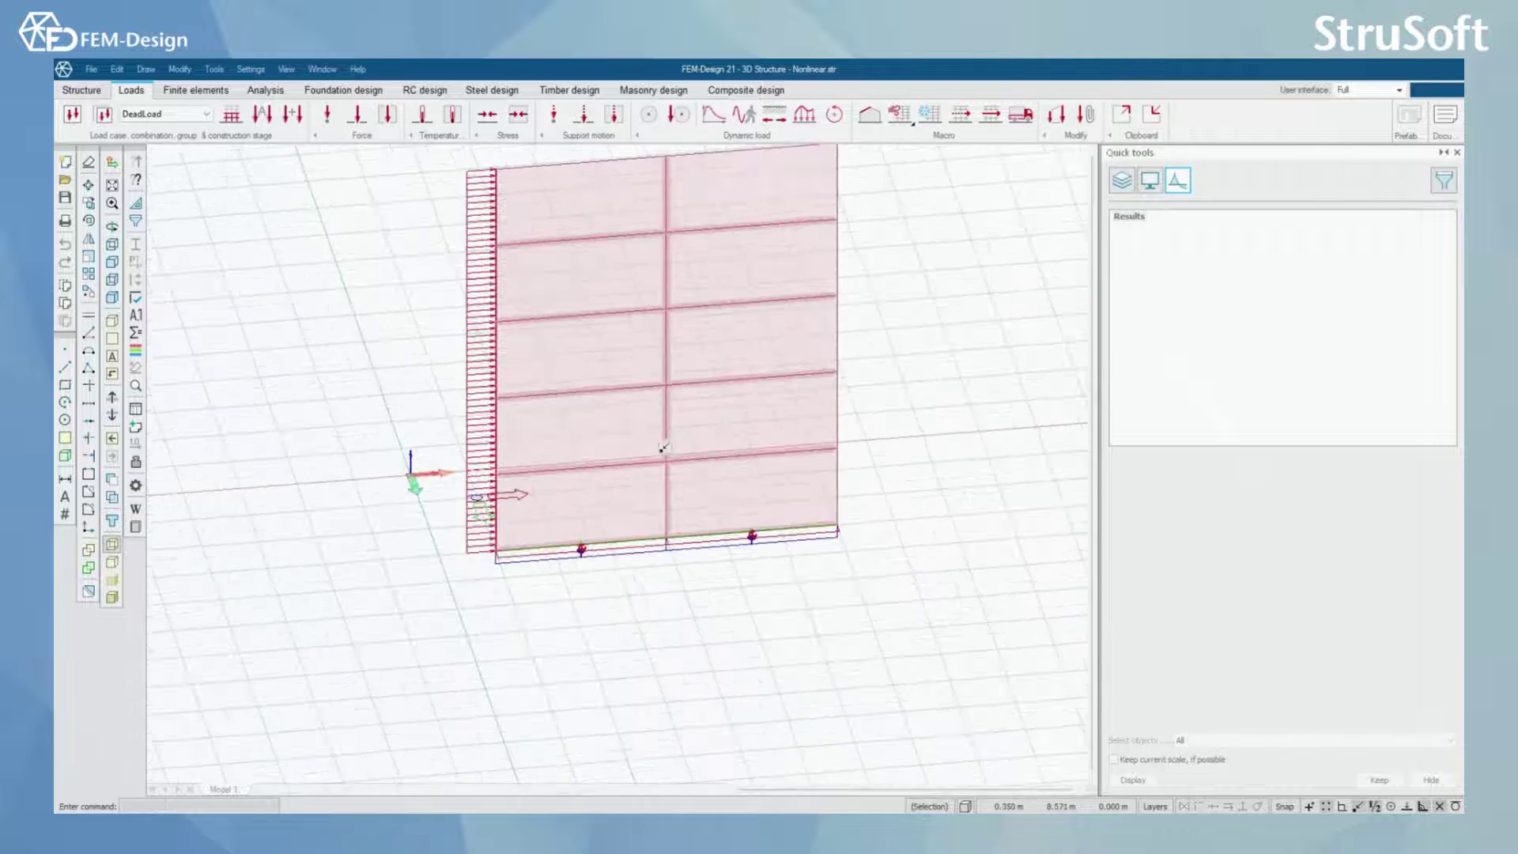
middle_click_drag(659, 447, 650, 538)
scroll(755, 402, "down", 3)
middle_click_drag(709, 479, 818, 473, "alt")
scroll(648, 514, "up", 3)
middle_click_drag(647, 491, 586, 546)
scroll(632, 538, "down", 2)
scroll(570, 640, "up", 3)
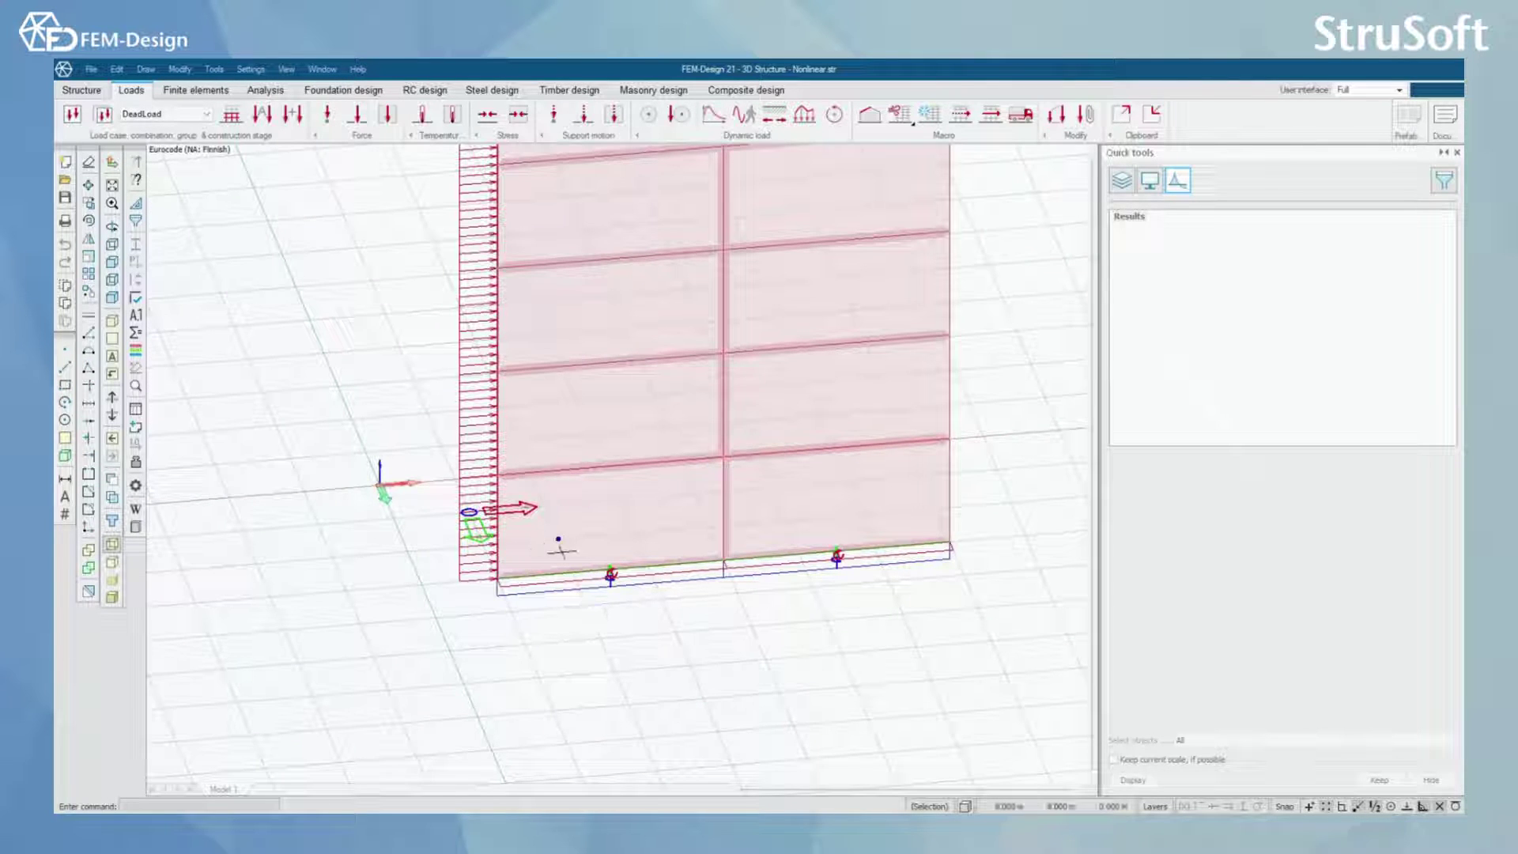
scroll(506, 561, "down", 2)
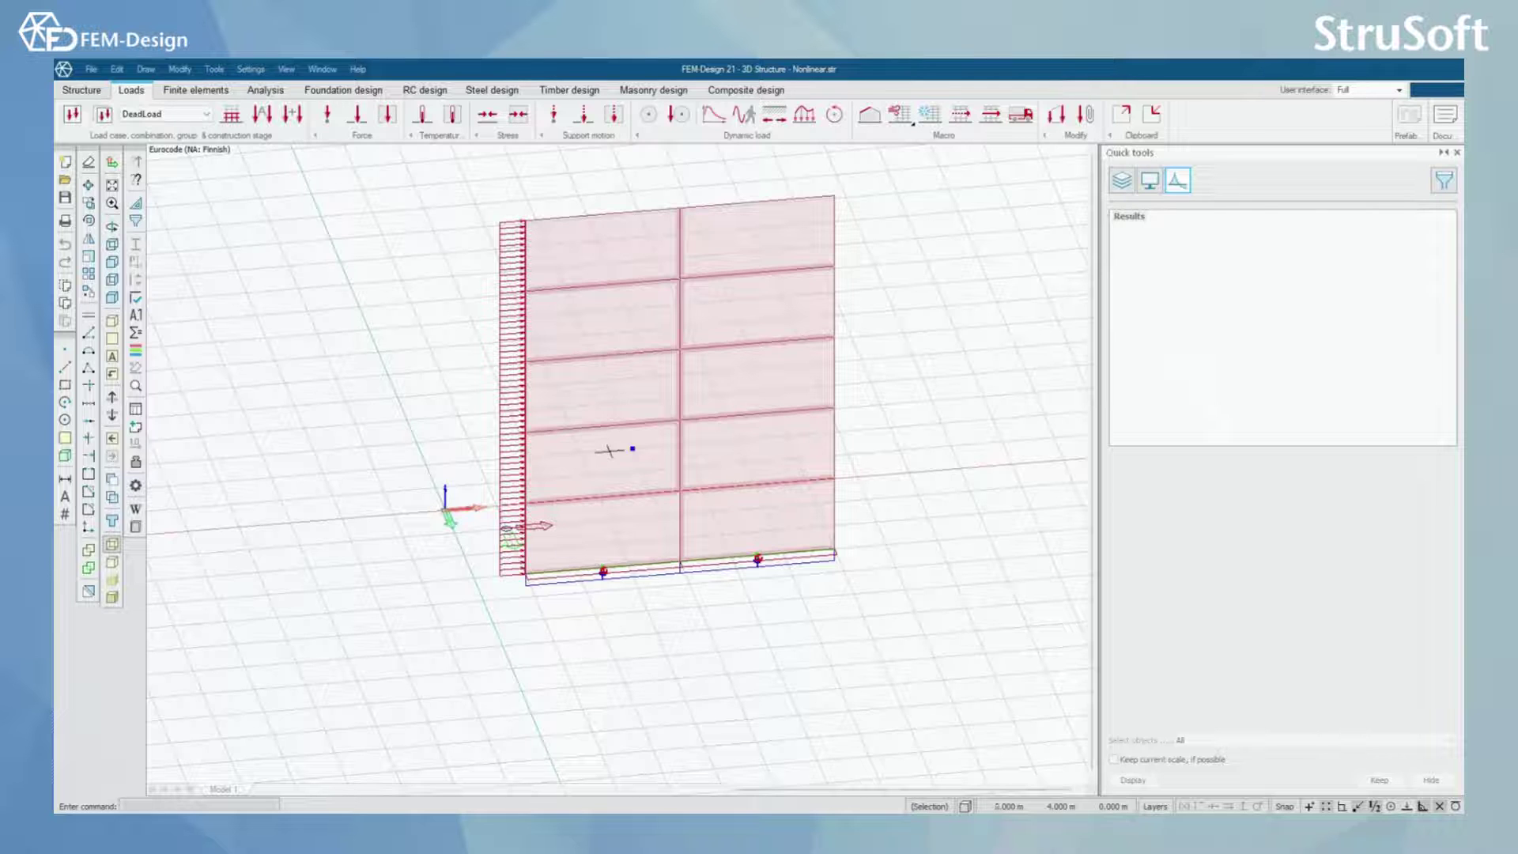
scroll(579, 569, "up", 2)
scroll(556, 581, "down", 1)
scroll(551, 586, "up", 2)
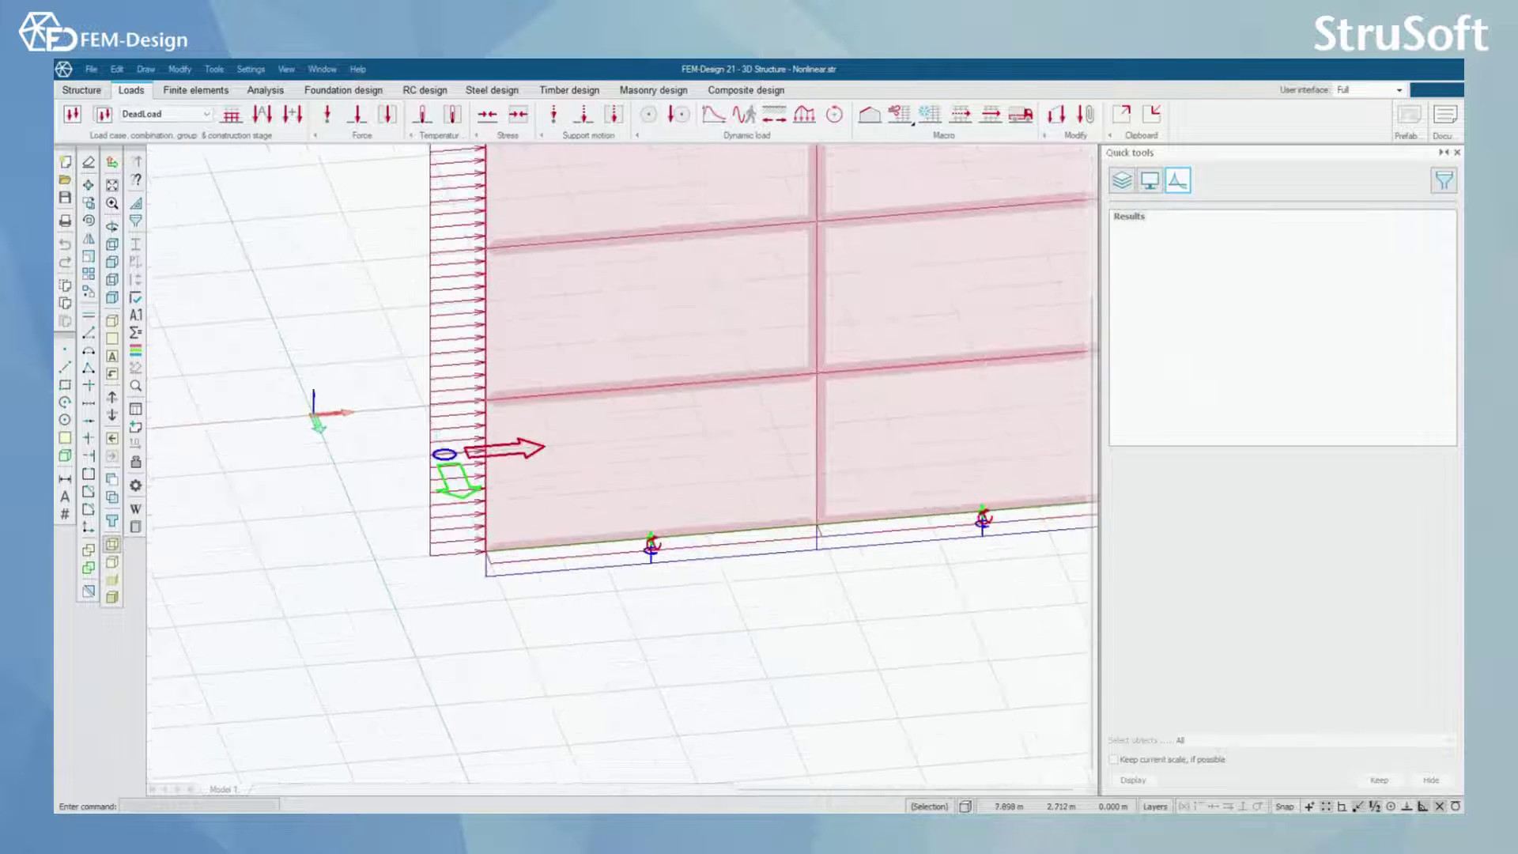
scroll(538, 577, "down", 1)
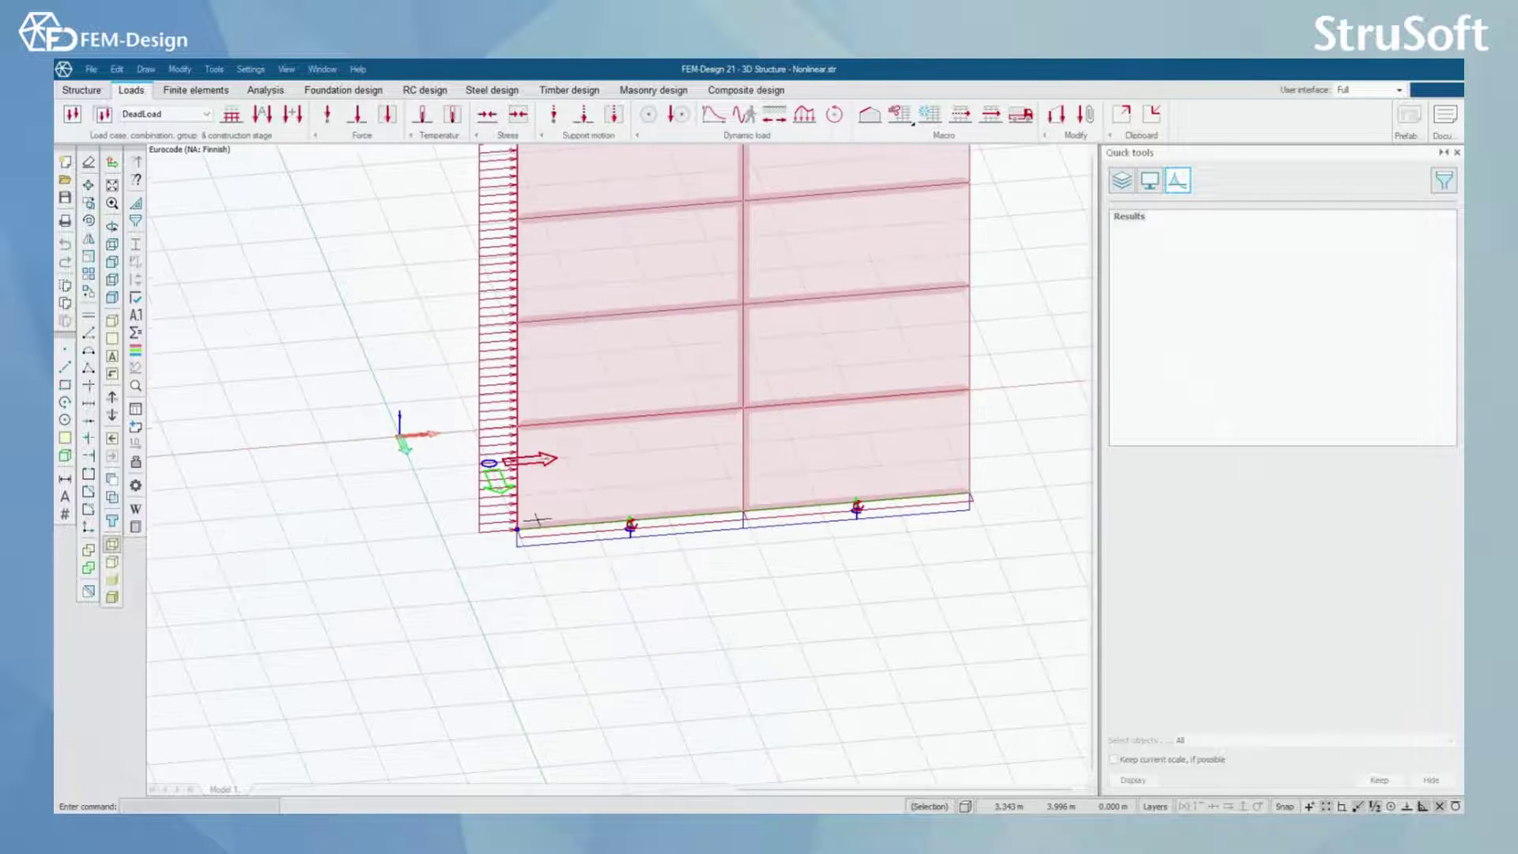
scroll(601, 601, "down", 3)
scroll(668, 542, "up", 4)
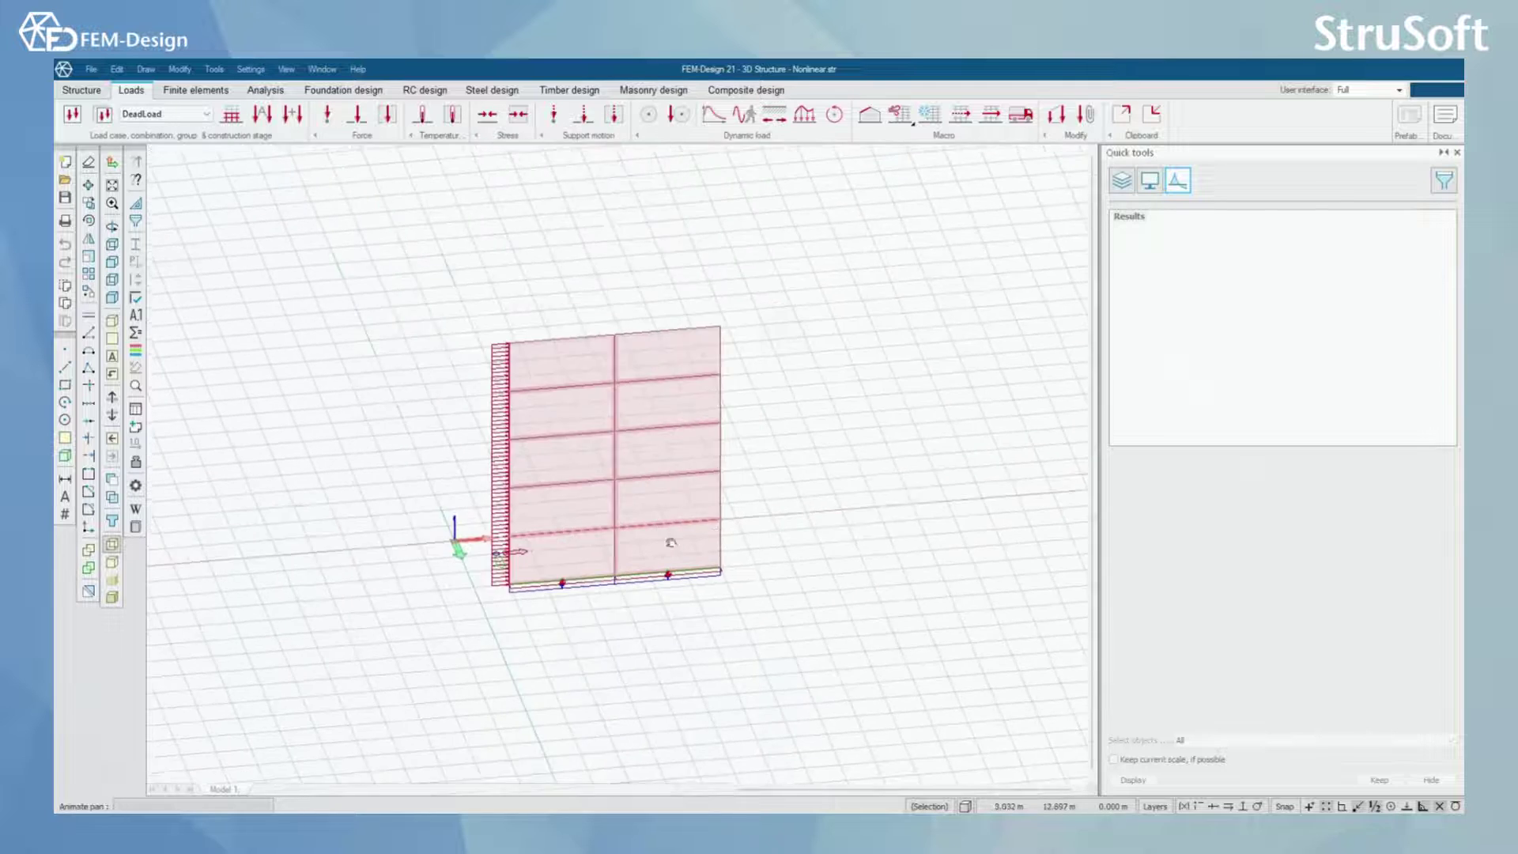
scroll(538, 544, "up", 2)
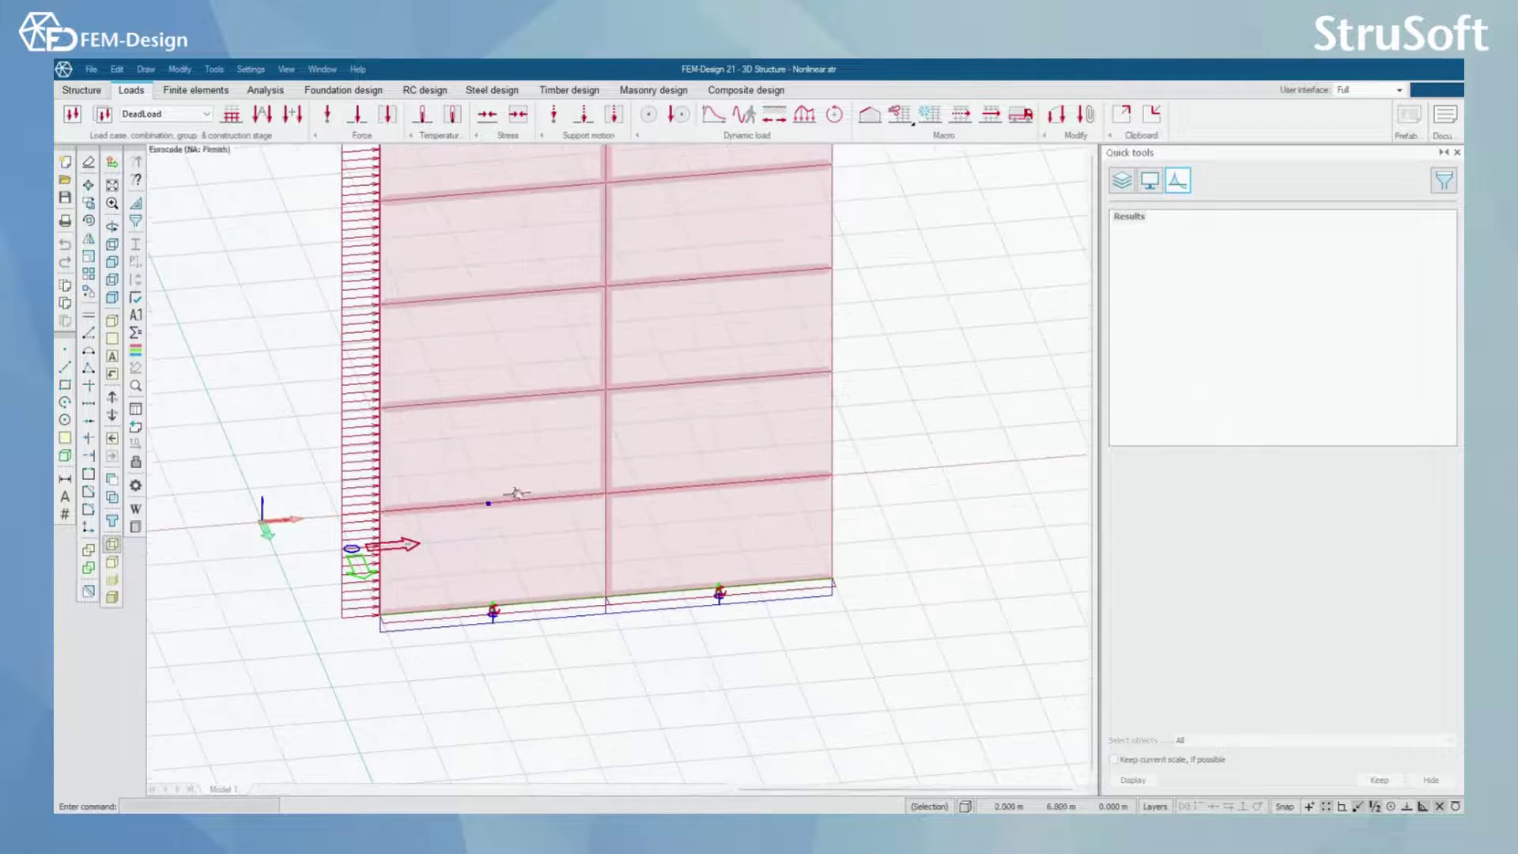
middle_click_drag(525, 509, 573, 588)
scroll(573, 588, "down", 2)
middle_click_drag(664, 609, 608, 593, "shift")
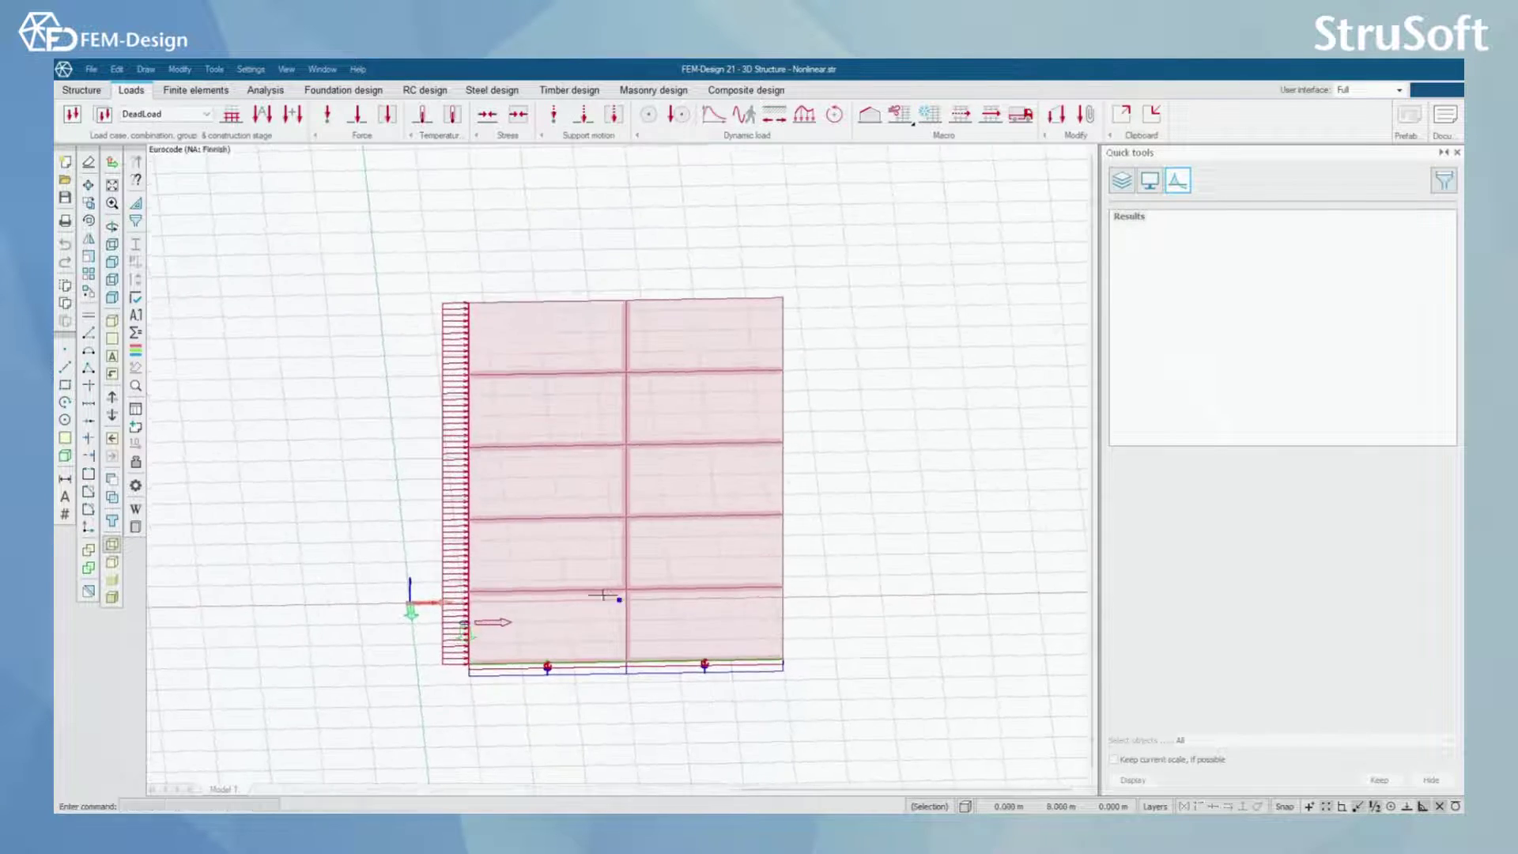
scroll(522, 704, "up", 3)
scroll(490, 601, "down", 3)
middle_click_drag(498, 553, 596, 545, "shift")
middle_click_drag(695, 571, 661, 582)
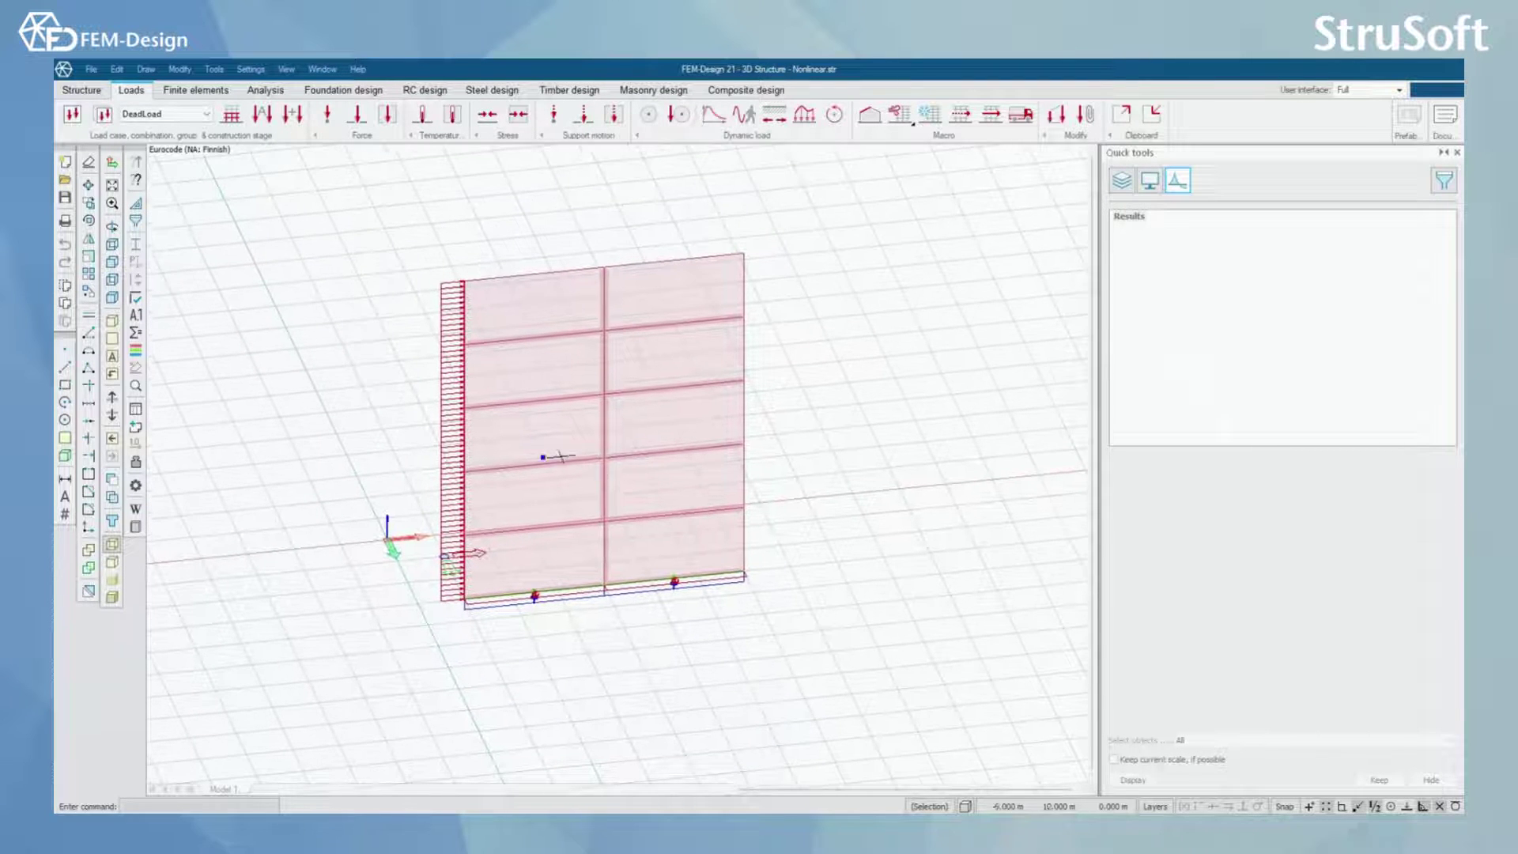
Review the defined load combinations with their factors and included load cases.
left_click(293, 116)
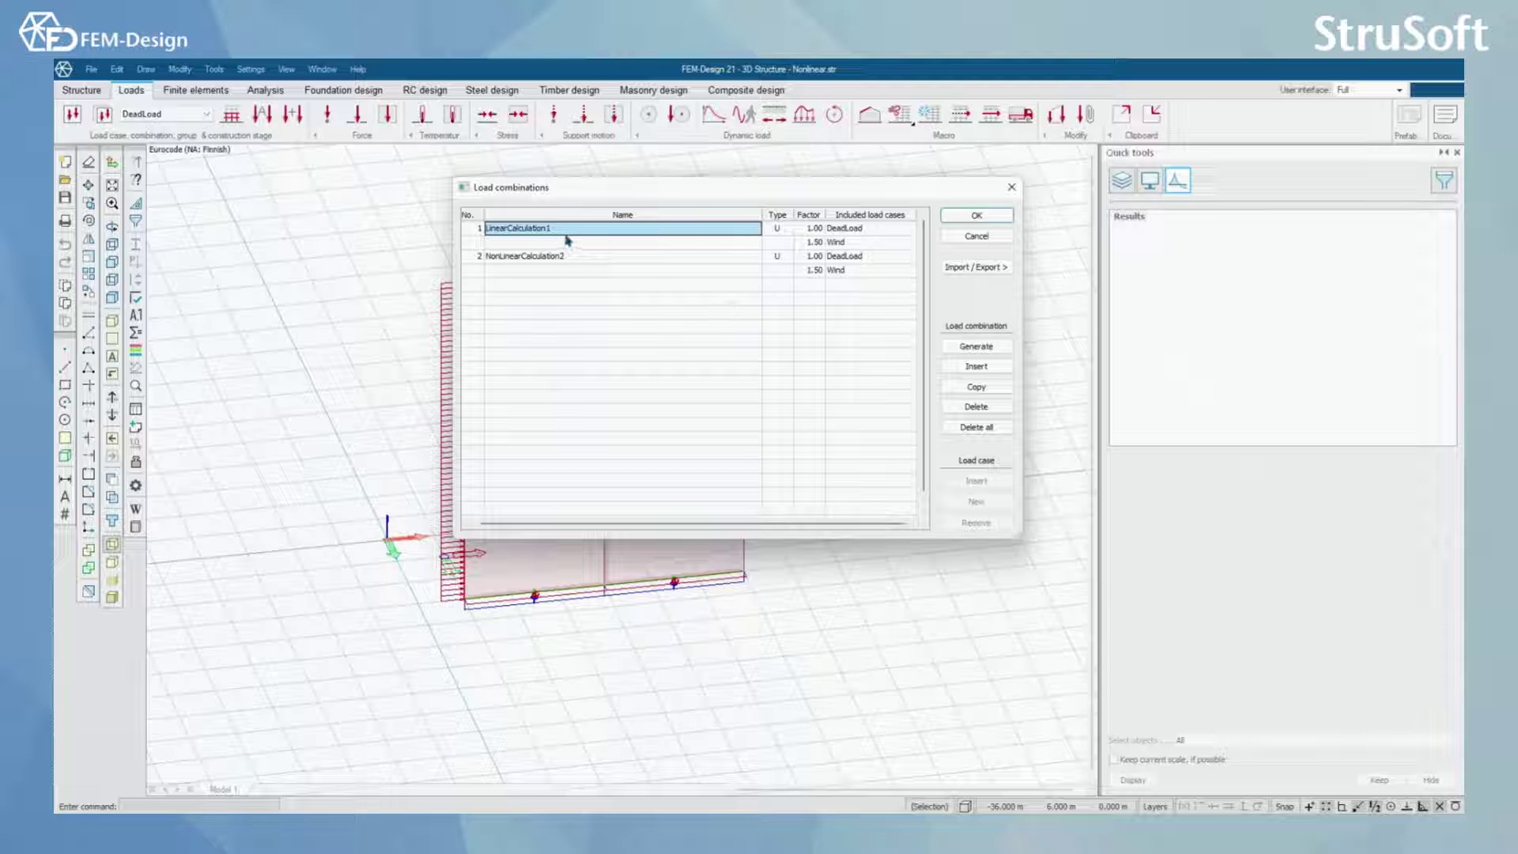
left_click(1011, 187)
Calculate the load combinations with the elastic non-linear option (NLE) active for NonLinearCalculation2, and close the finished calculation report.
left_click(265, 91)
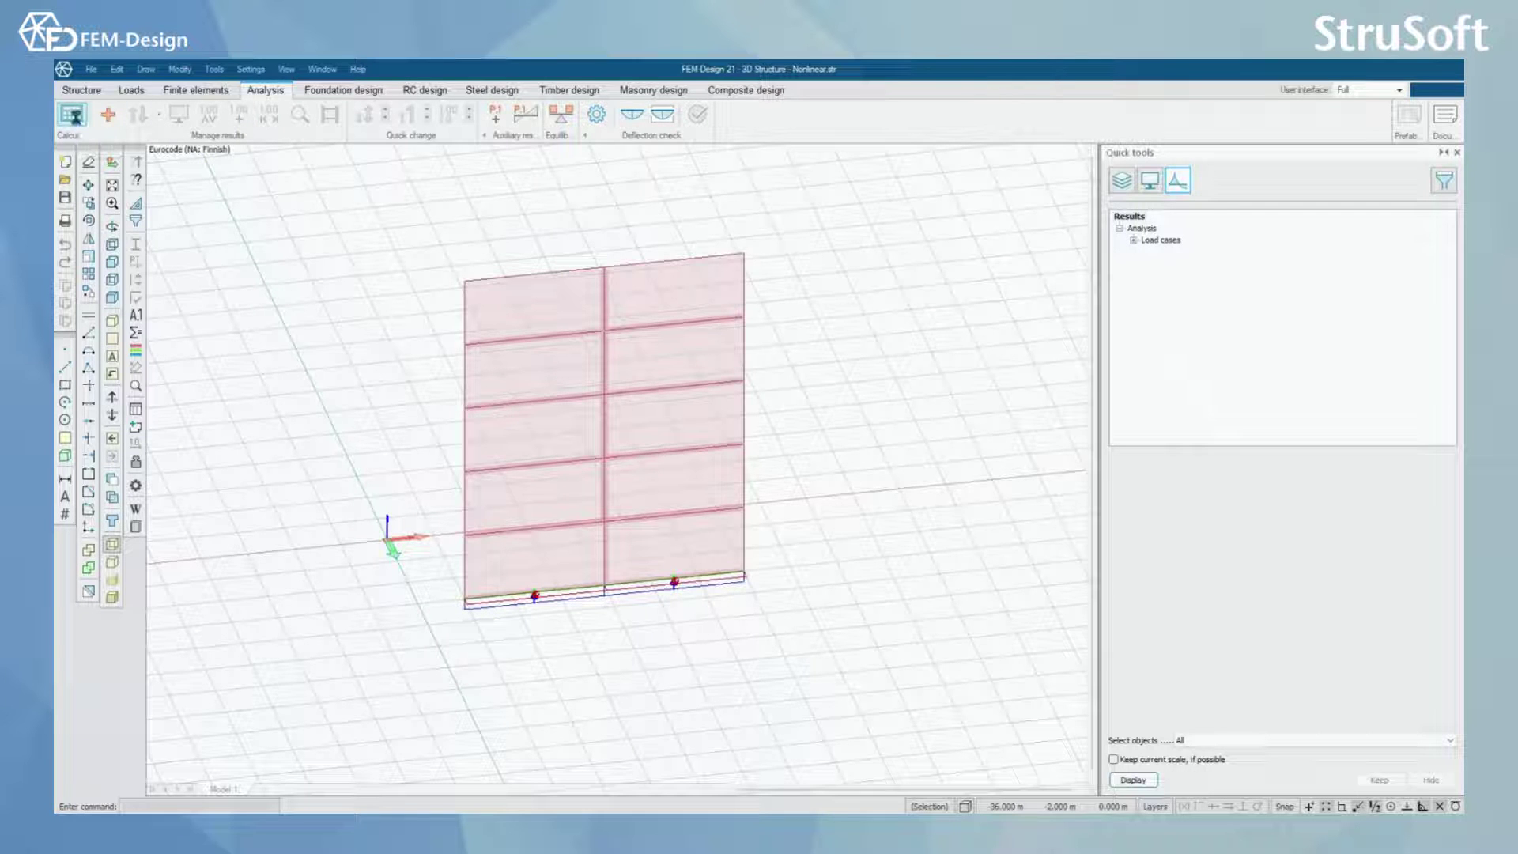
left_click(73, 117)
left_click(581, 351)
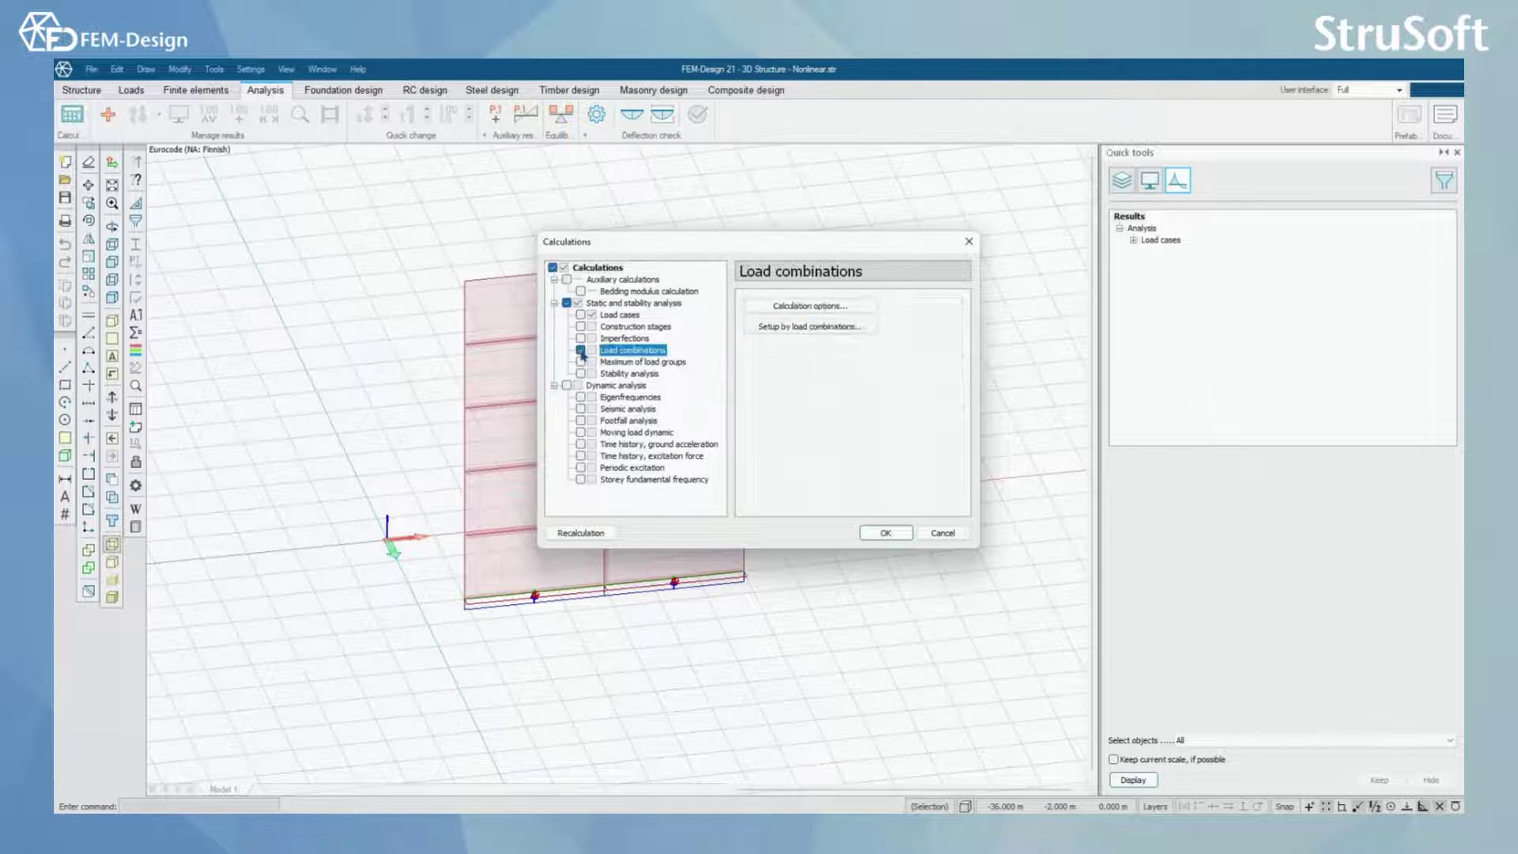
left_click(812, 327)
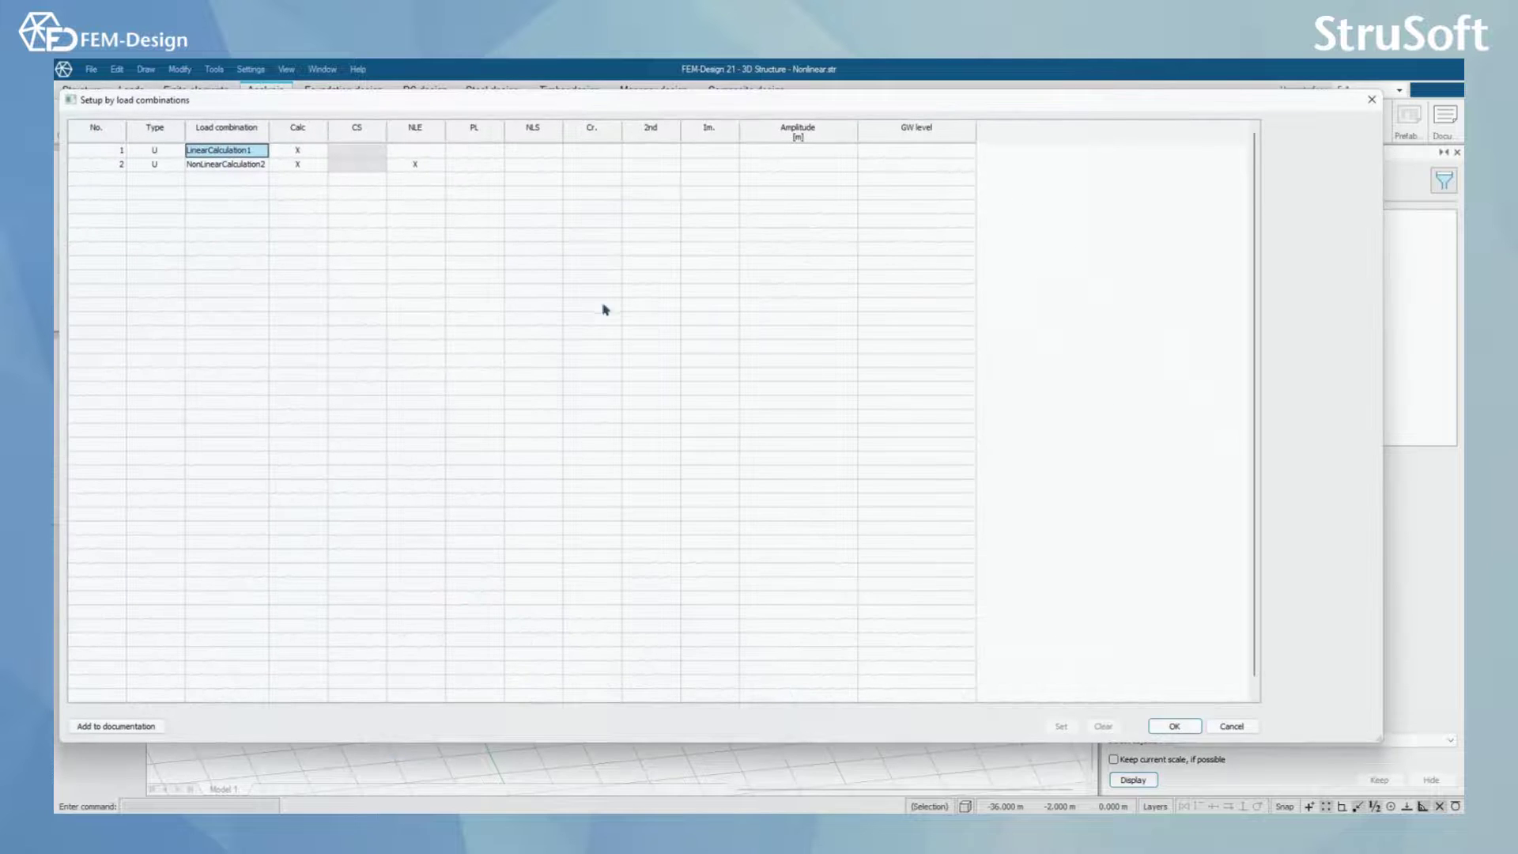
left_click(1174, 726)
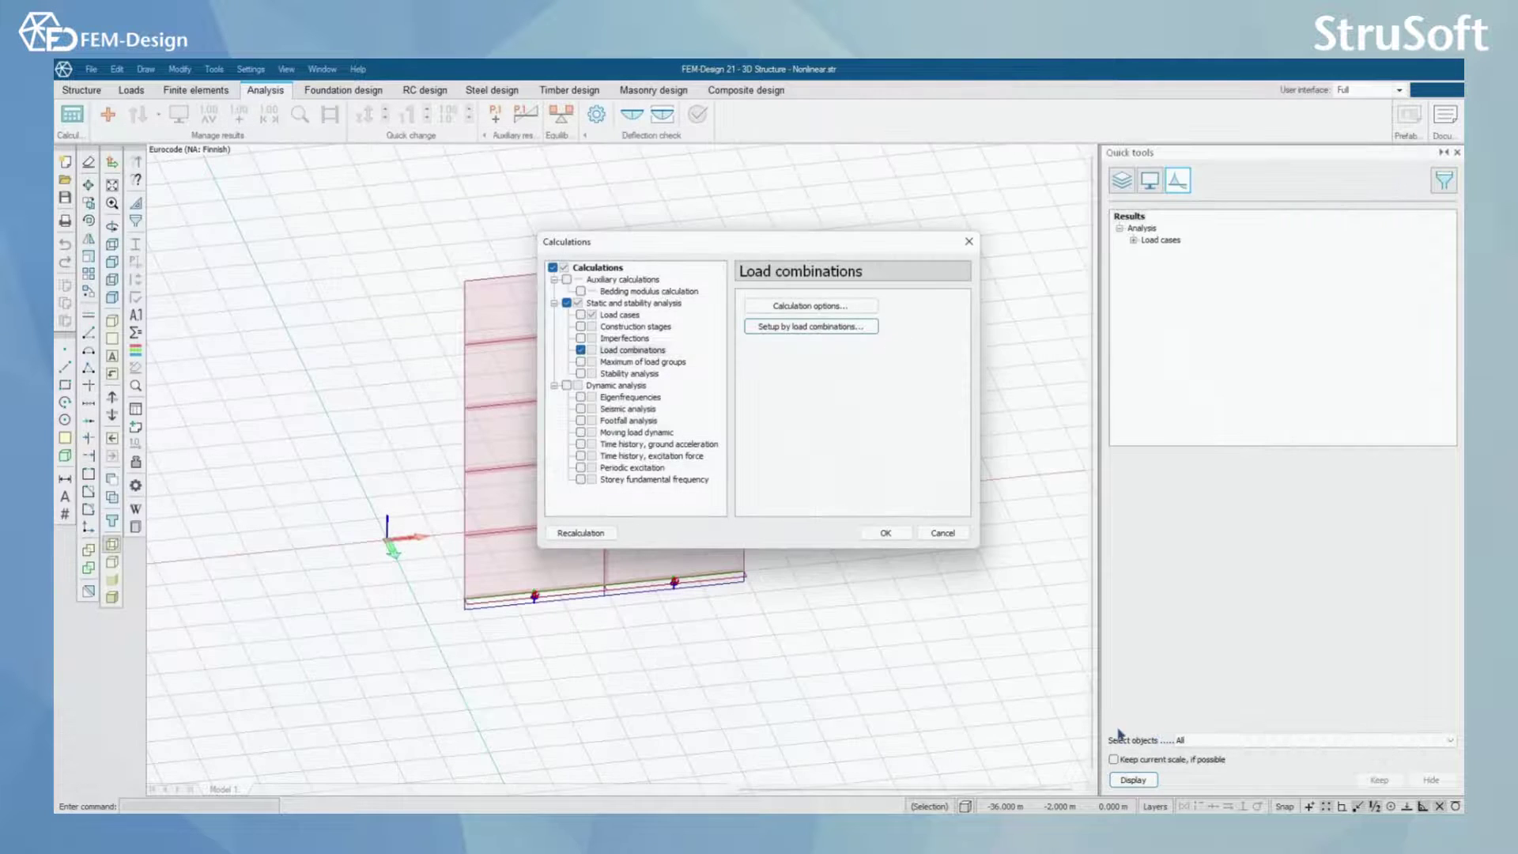
left_click(885, 534)
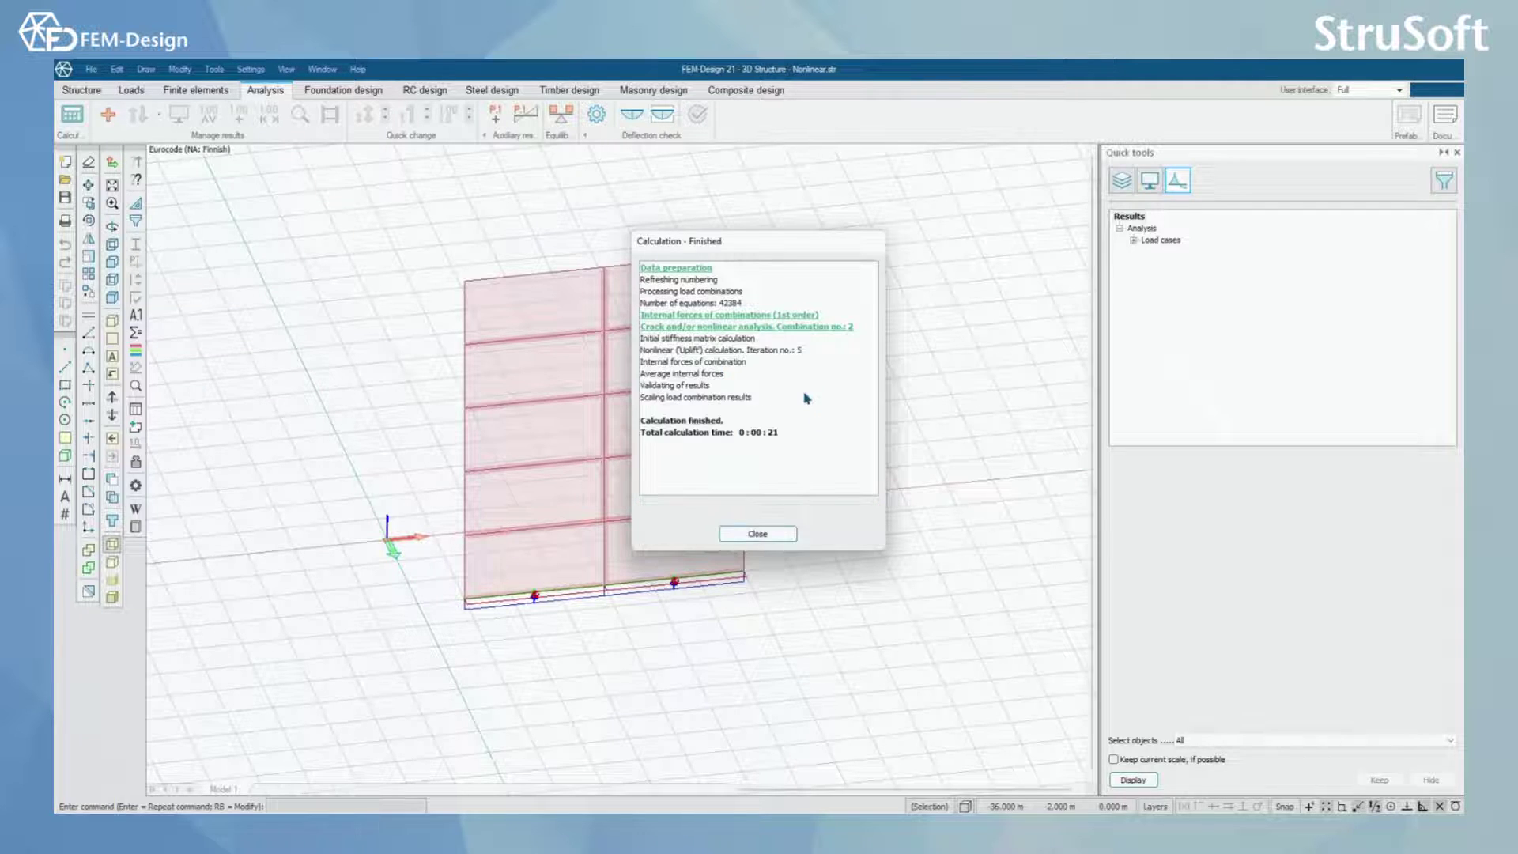
left_click_drag(772, 246, 921, 174)
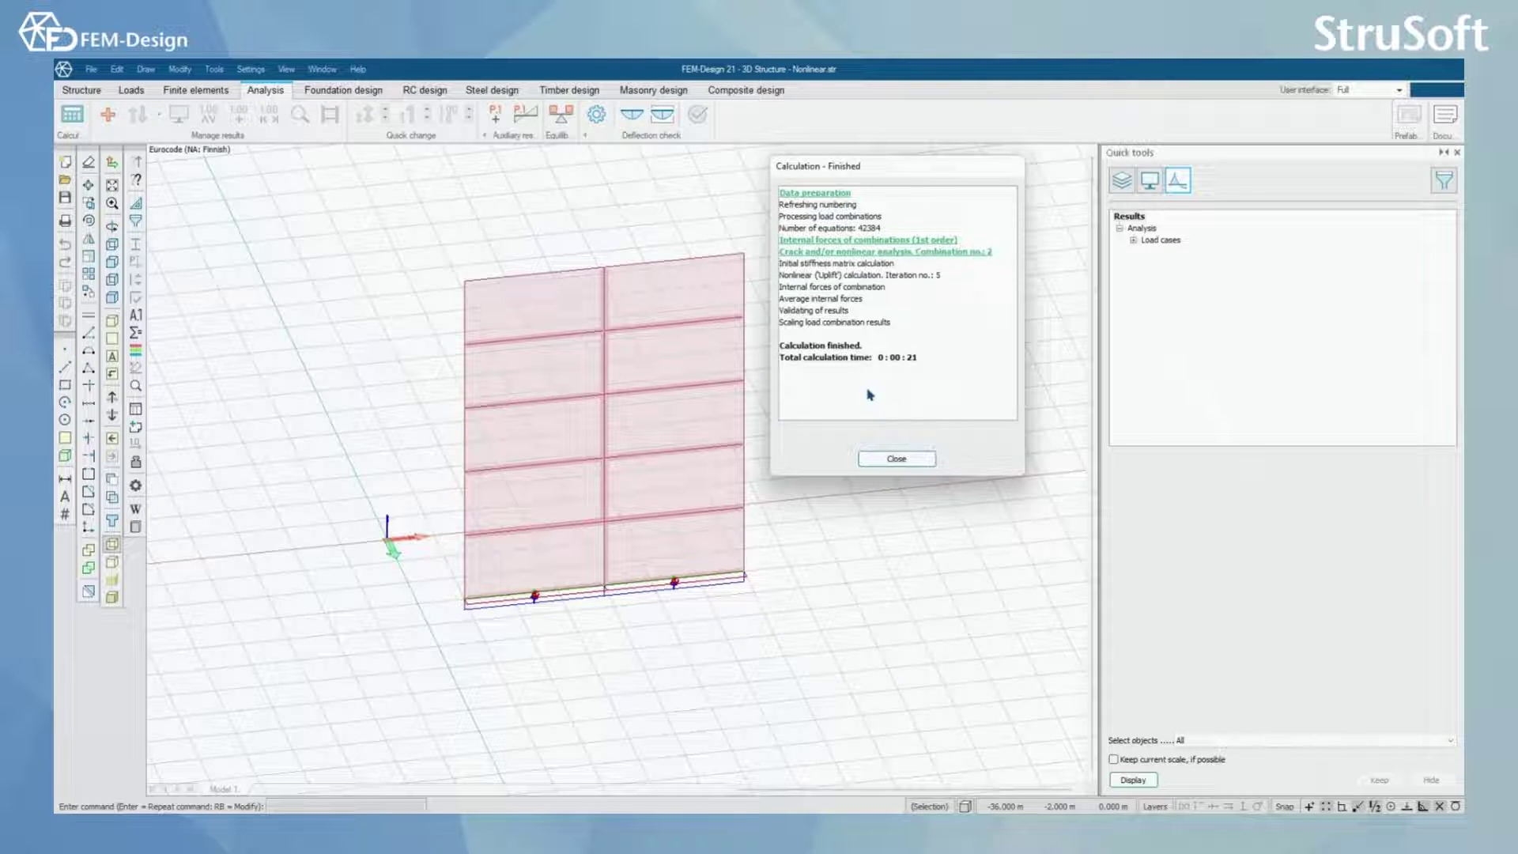
left_click(898, 459)
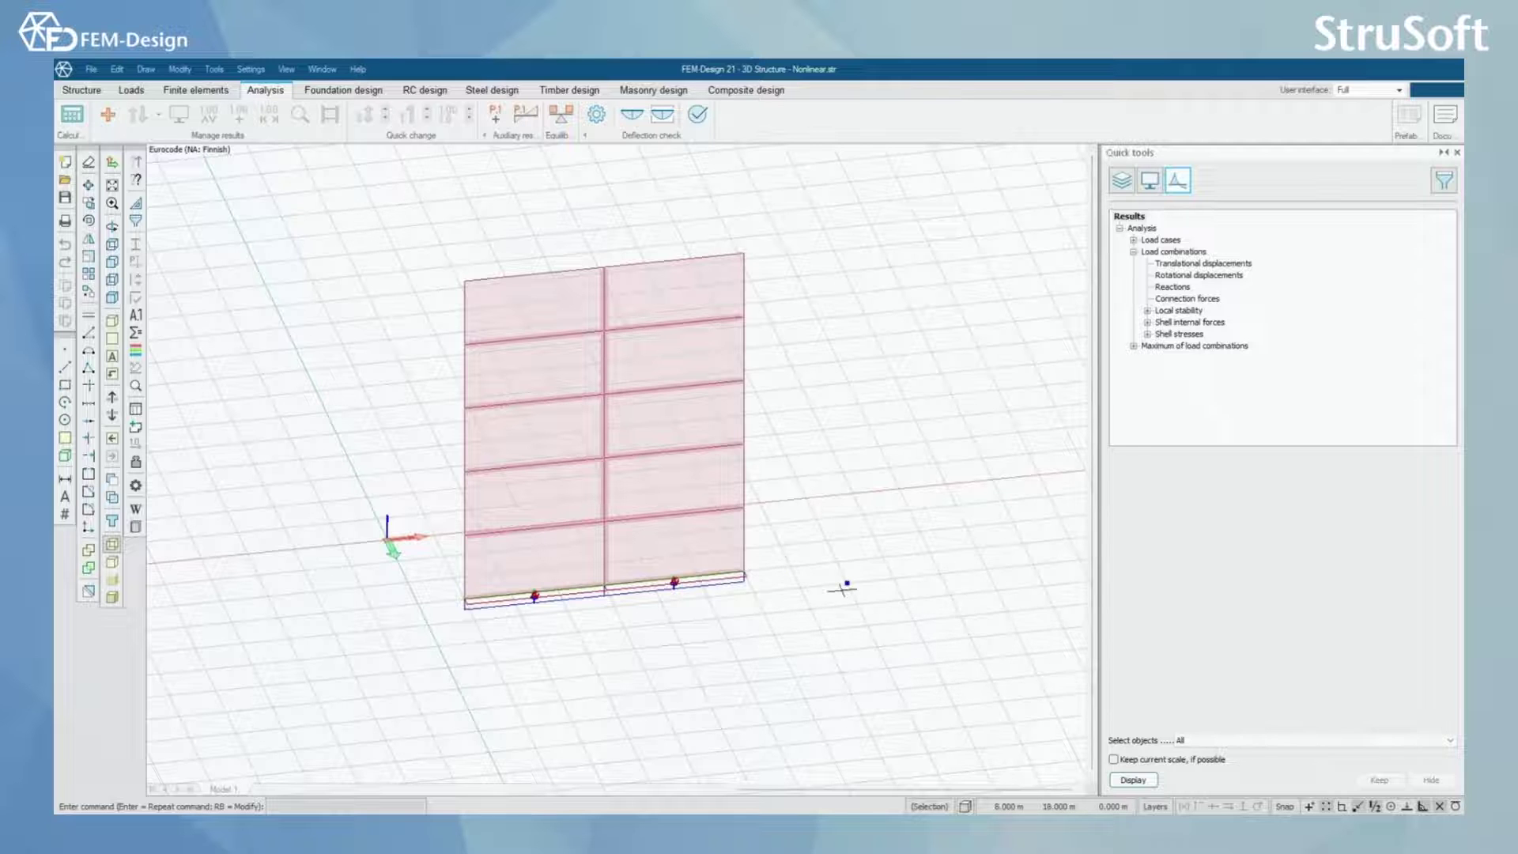
Show the wall in front view and display the connection forces for the LinearCalculation1 load combination.
key("1")
key("2")
key("3")
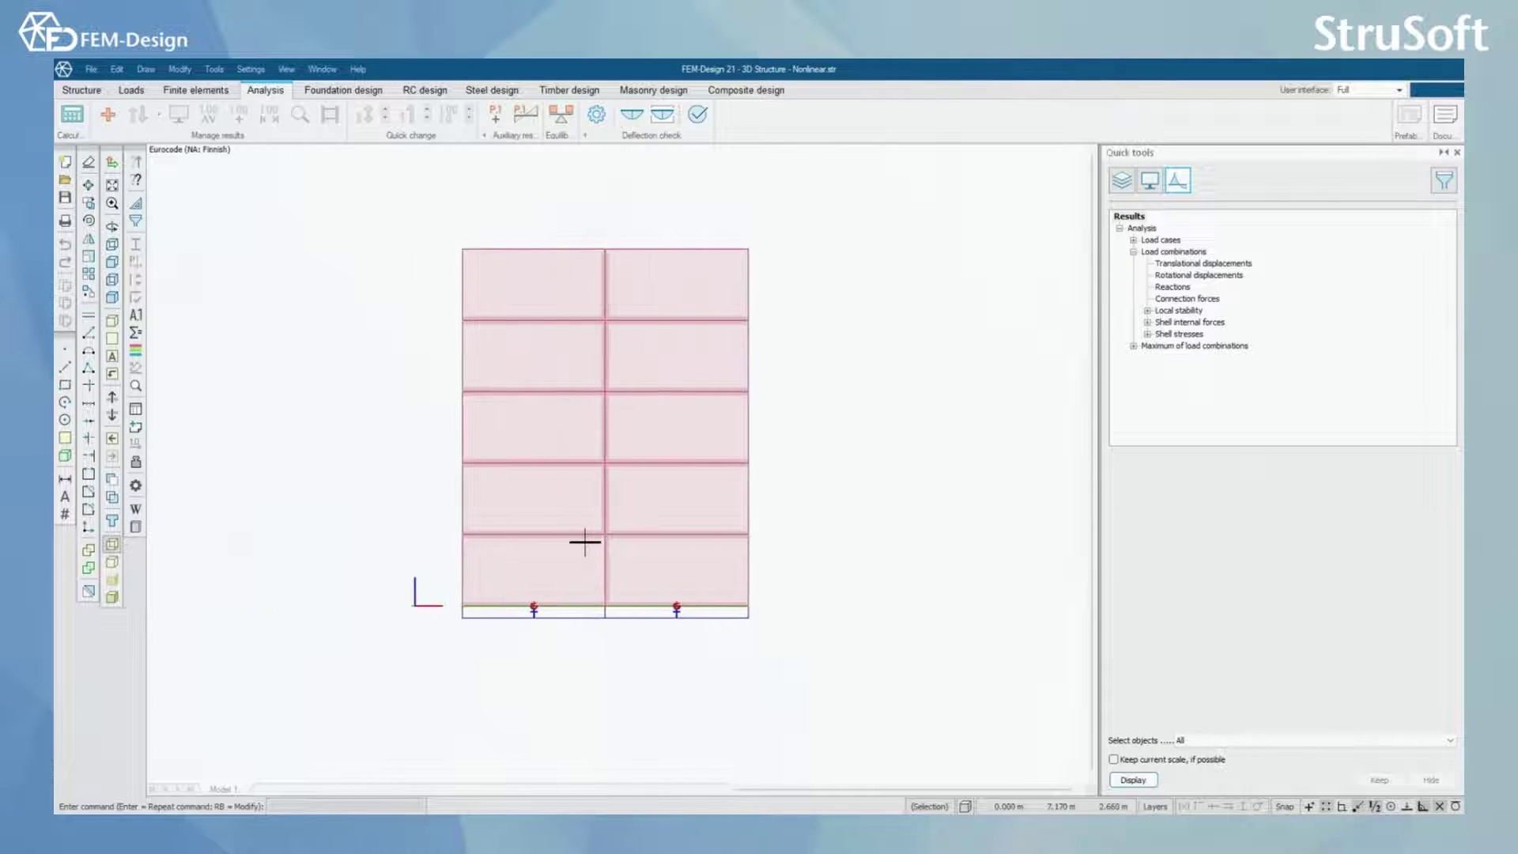
scroll(566, 471, "up", 4)
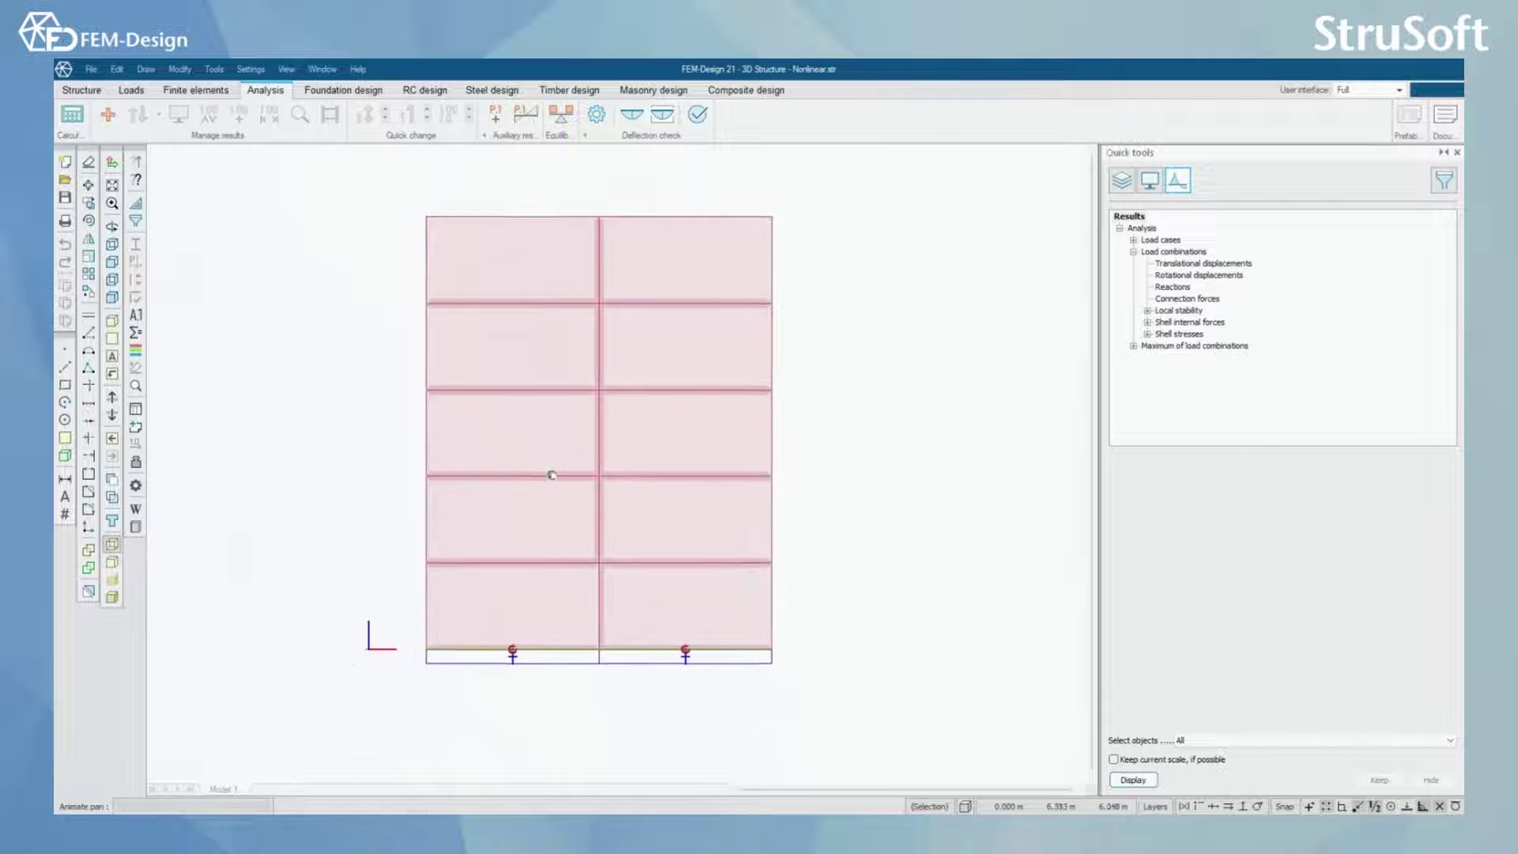
middle_click_drag(525, 524, 543, 518)
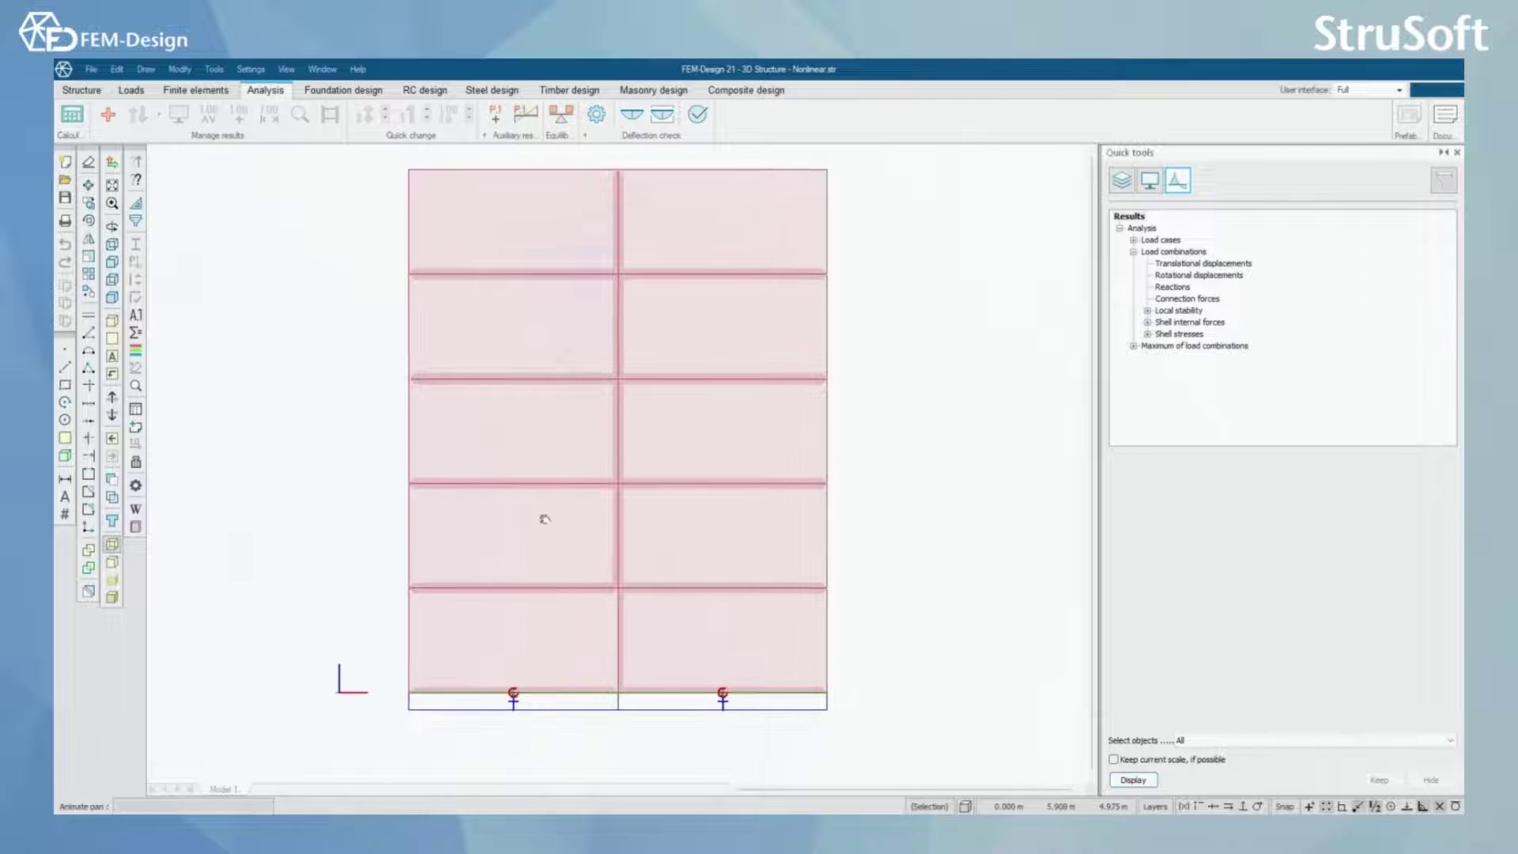
left_click(1190, 299)
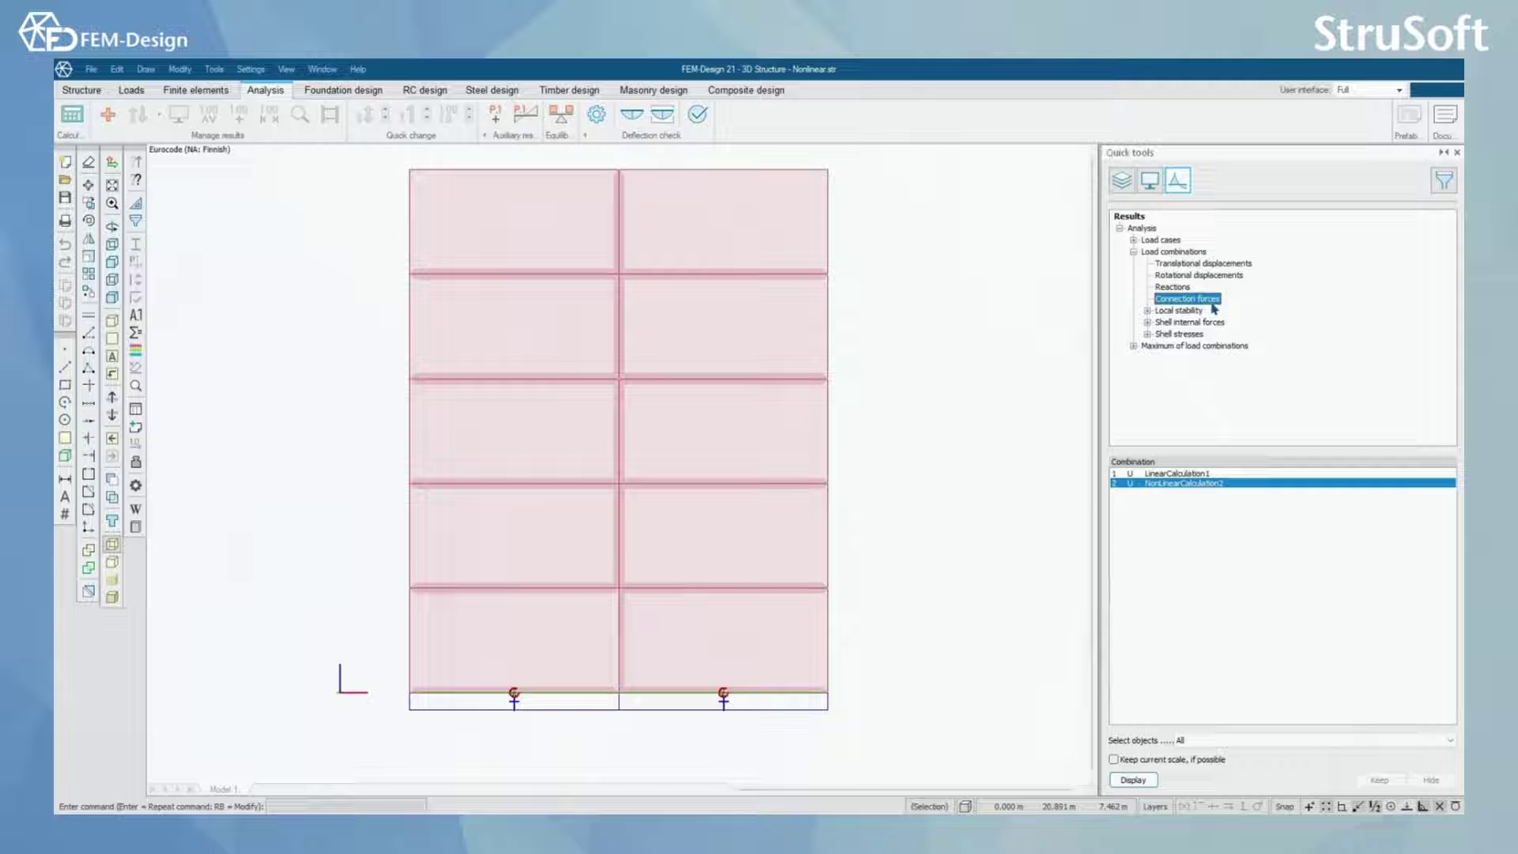
left_click(1197, 474)
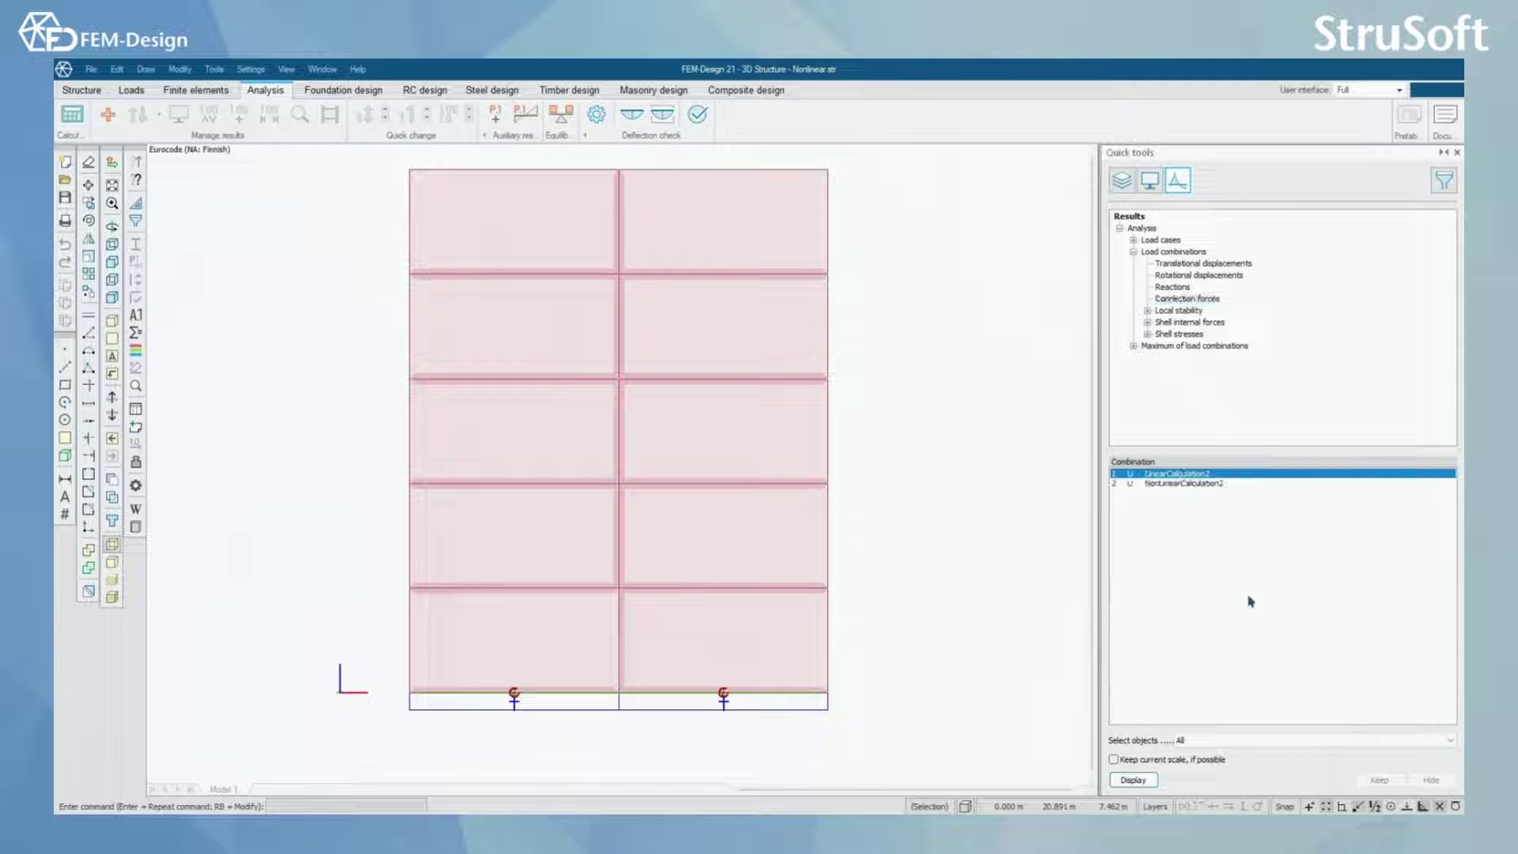
left_click(1132, 780)
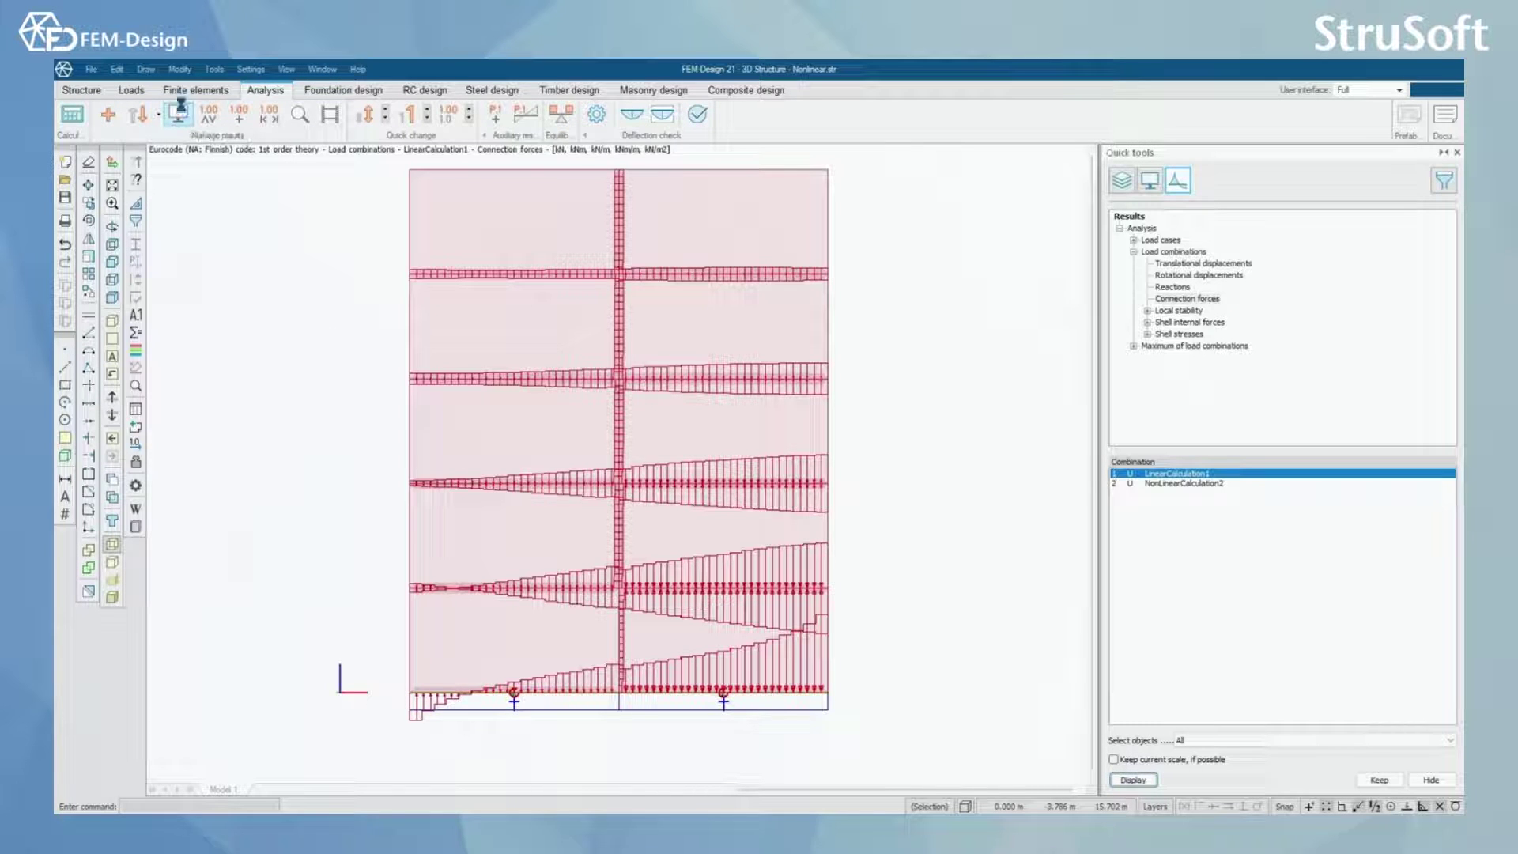
Review the connection force display settings for point, line, surface and resultant results, keeping the line component Fy'.
left_click(180, 110)
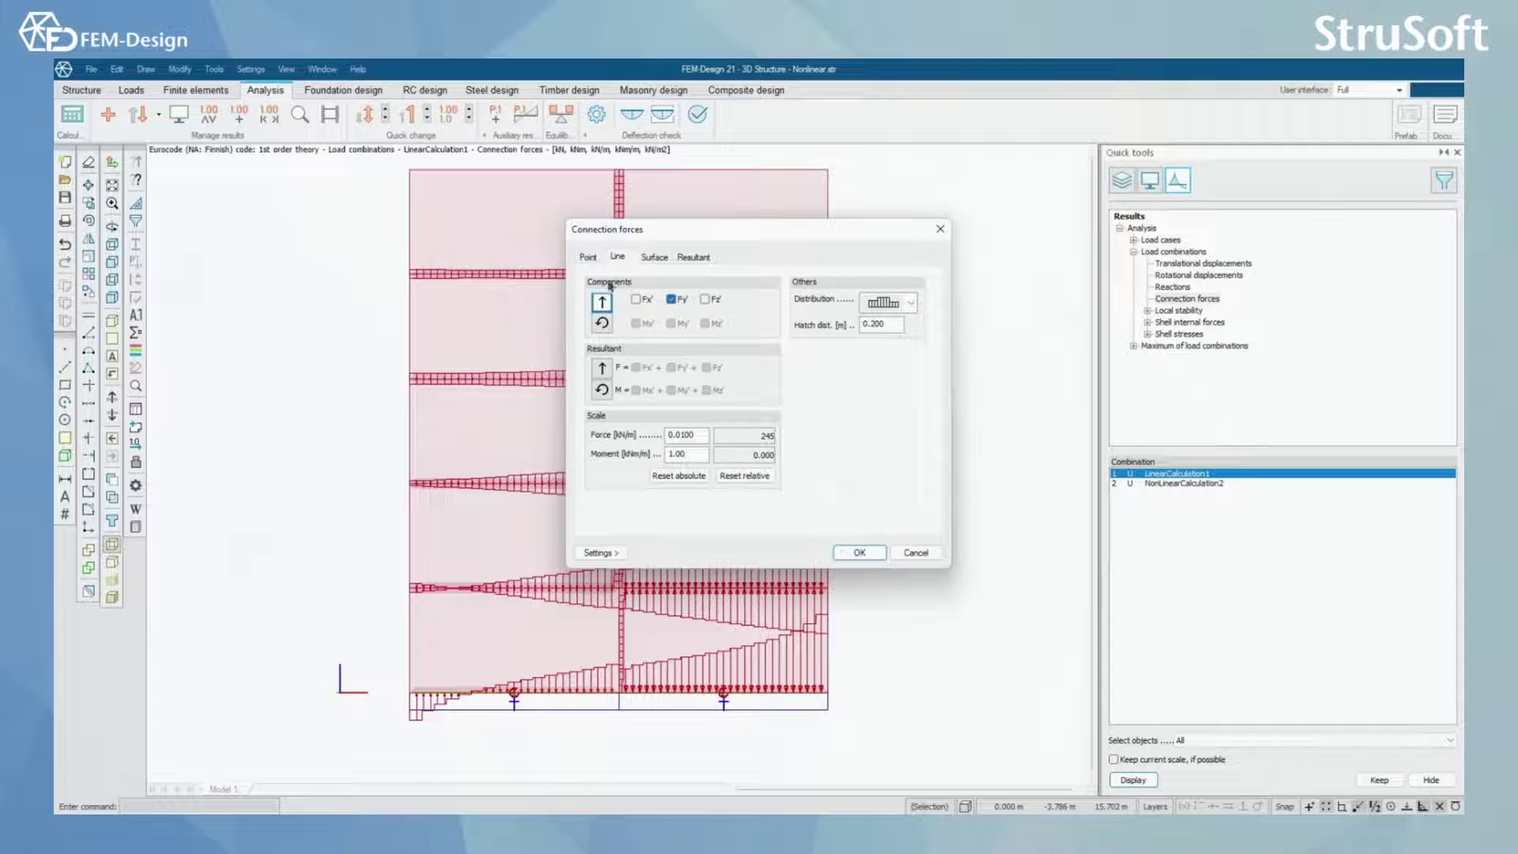
left_click(588, 258)
left_click(618, 258)
left_click(655, 257)
left_click(701, 259)
left_click(618, 258)
left_click(861, 553)
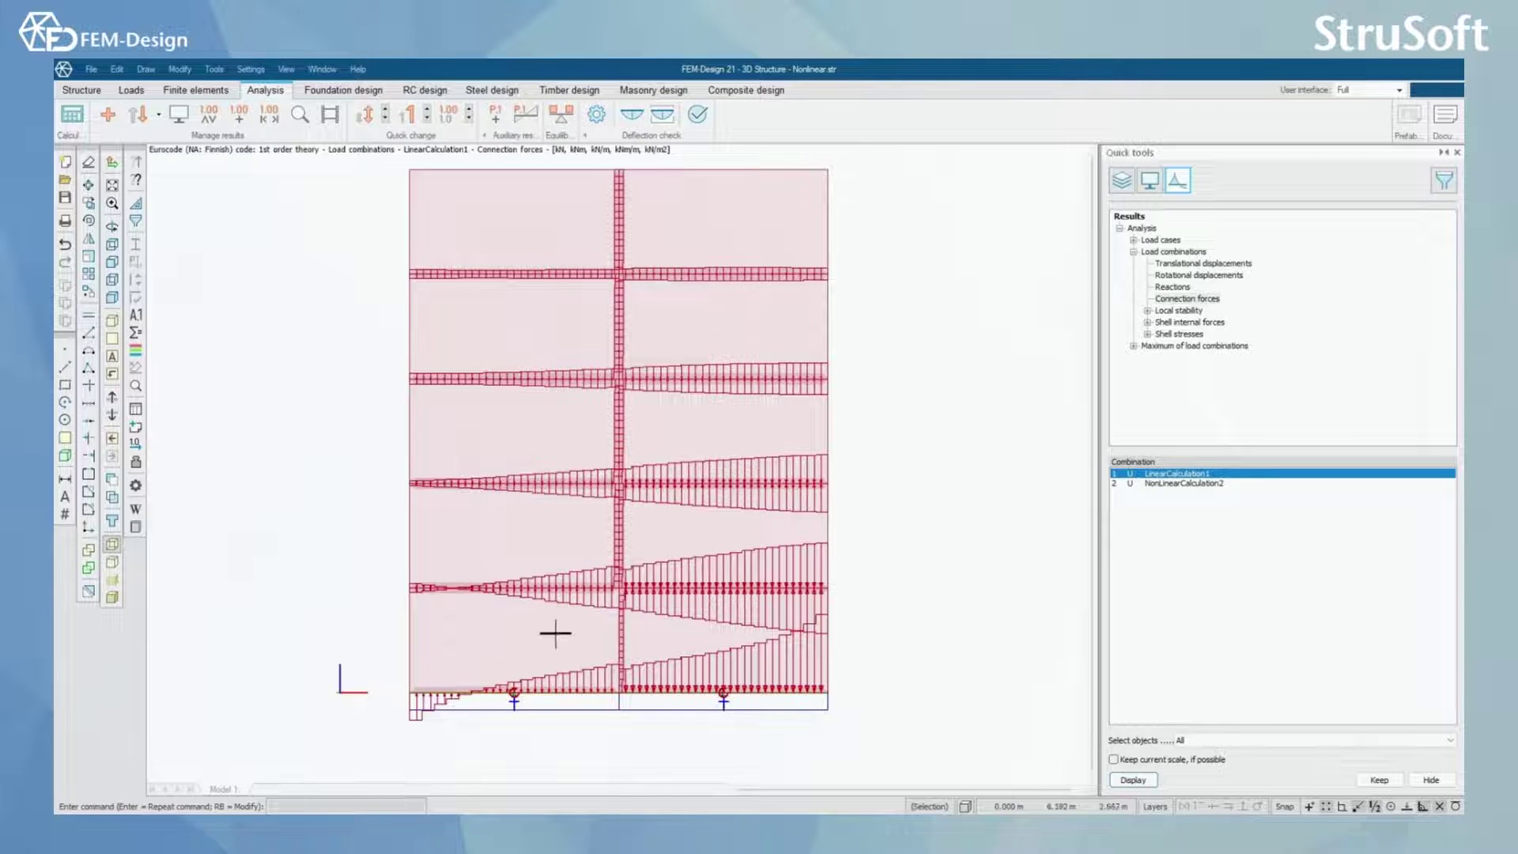
Examine the linear connection forces along the wall's base and lower horizontal joints for tension and compression zones.
middle_click_drag(563, 630, 600, 610)
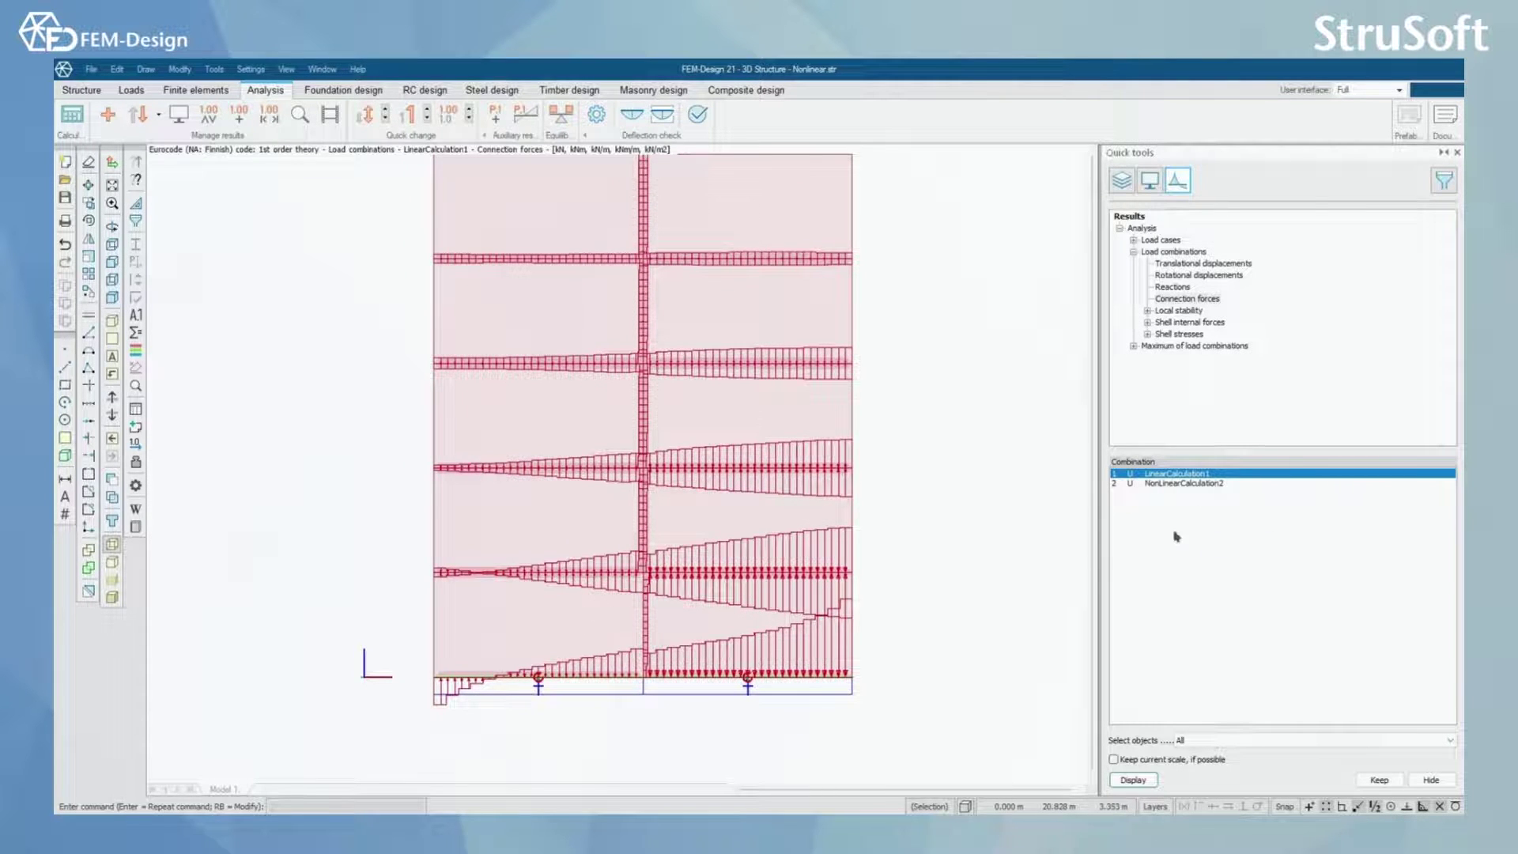
middle_click_drag(584, 663, 553, 620)
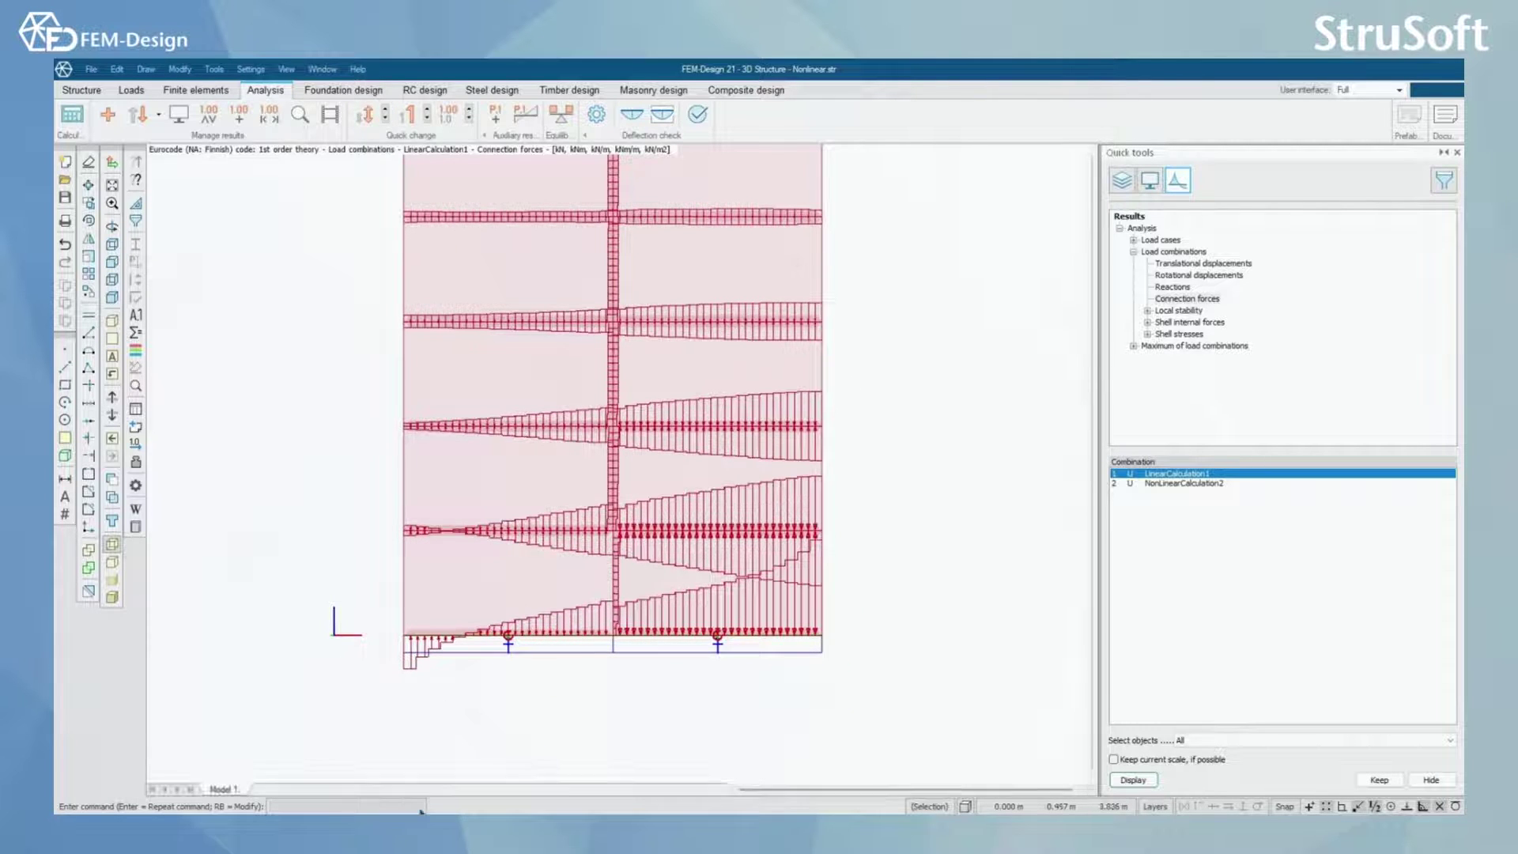
scroll(438, 687, "up", 3)
middle_click_drag(437, 688, 672, 642)
scroll(691, 601, "up", 4)
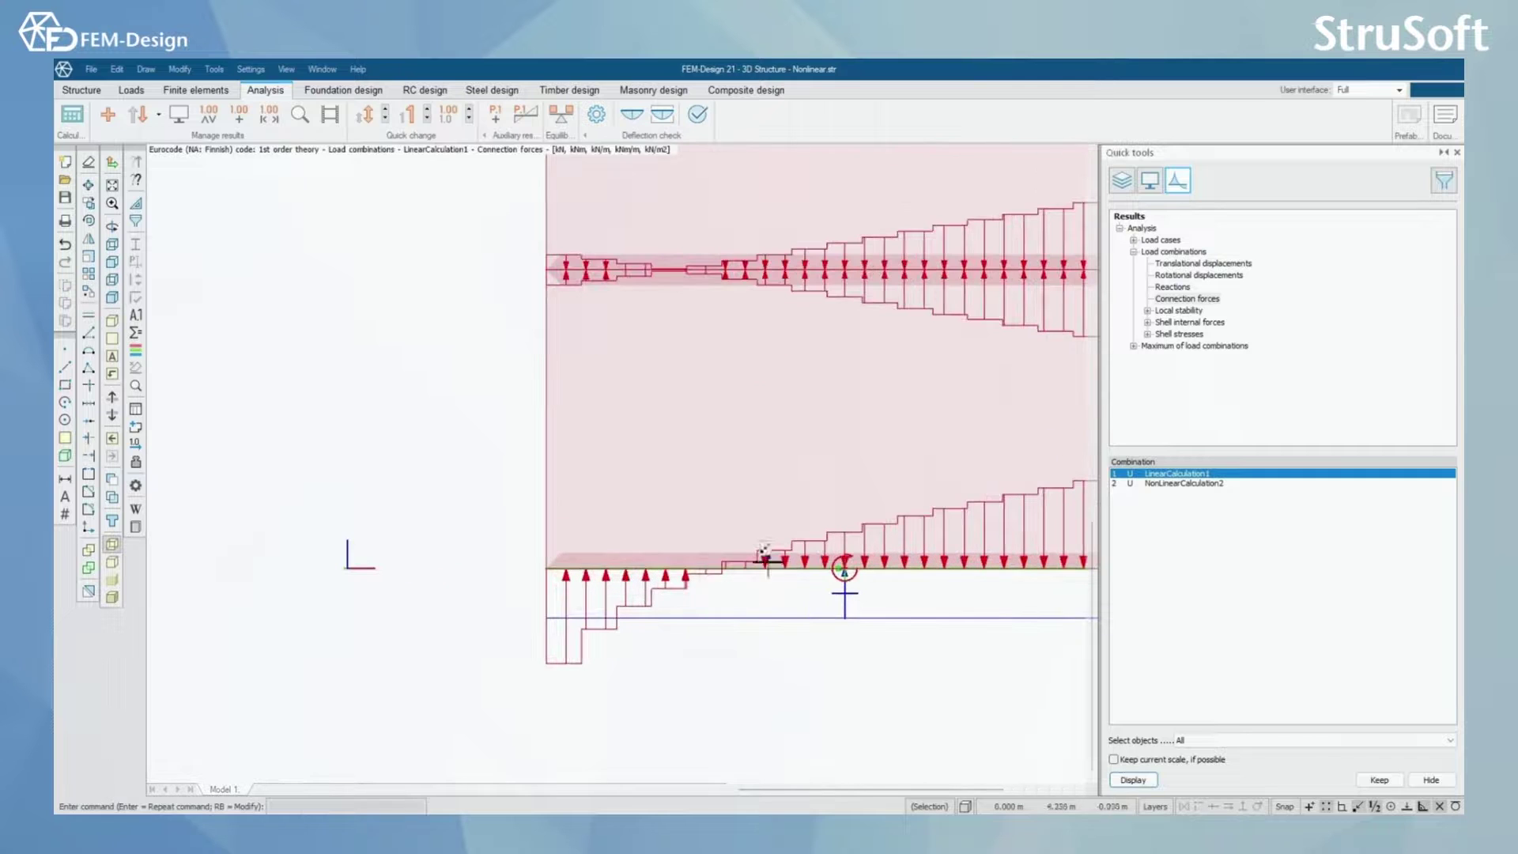
scroll(609, 568, "down", 1)
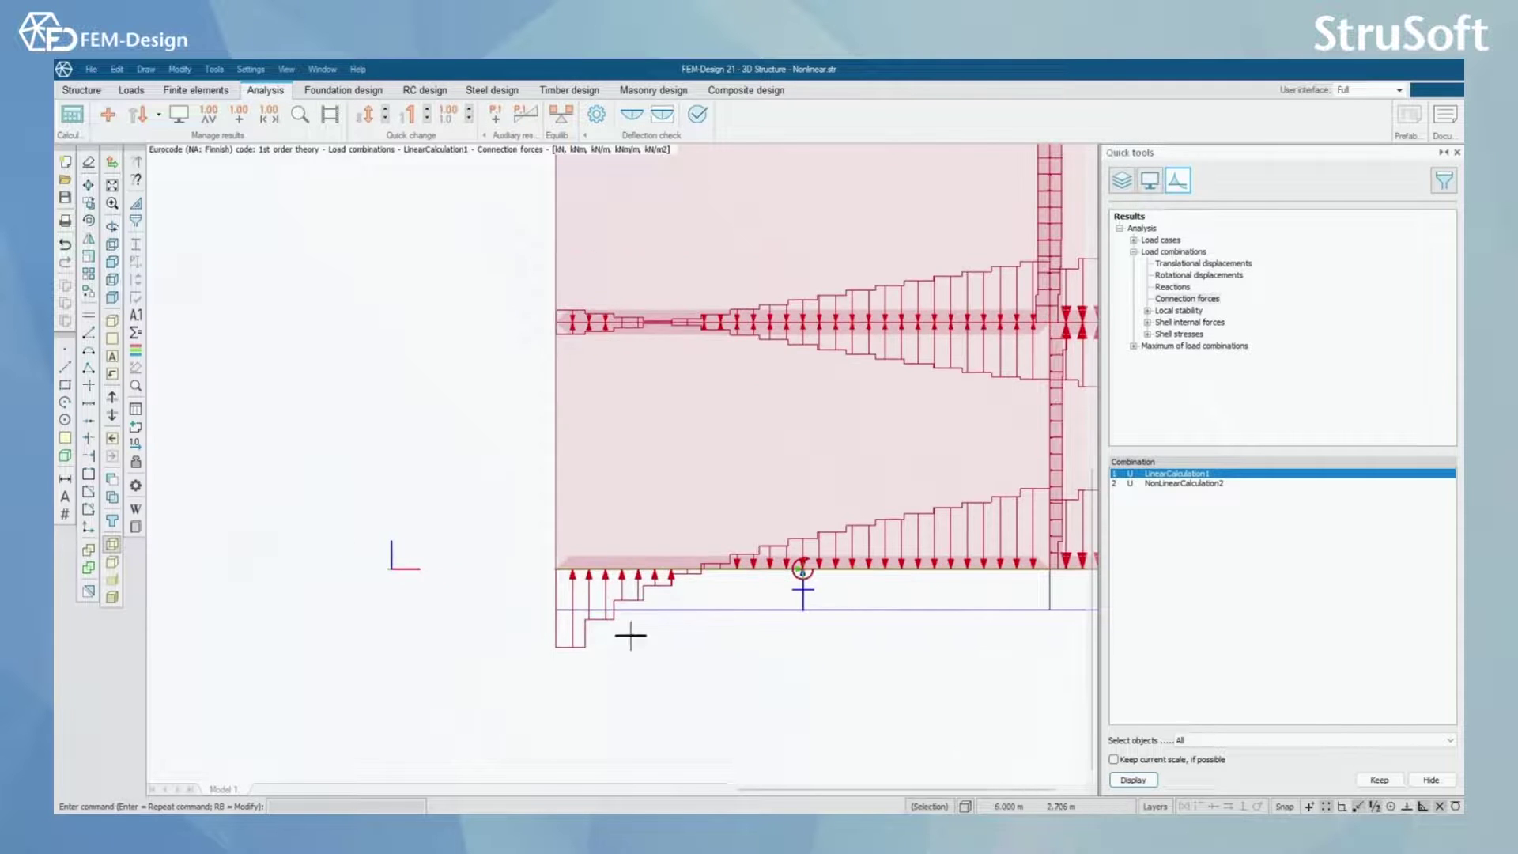
scroll(624, 546, "down", 2)
middle_click_drag(665, 522, 606, 553)
scroll(602, 591, "up", 4)
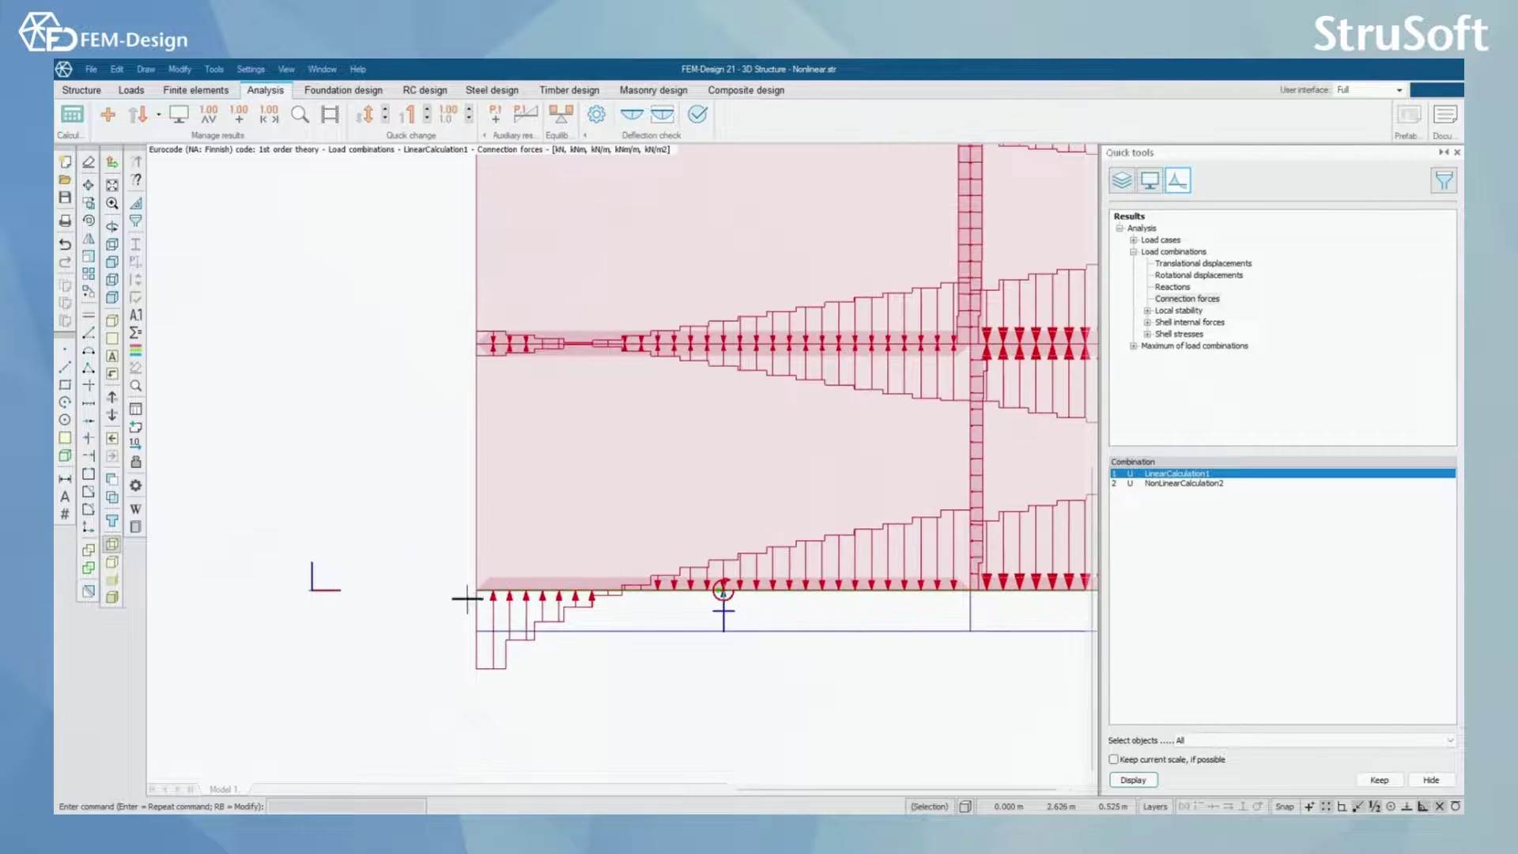
scroll(539, 589, "down", 4)
scroll(525, 661, "down", 2)
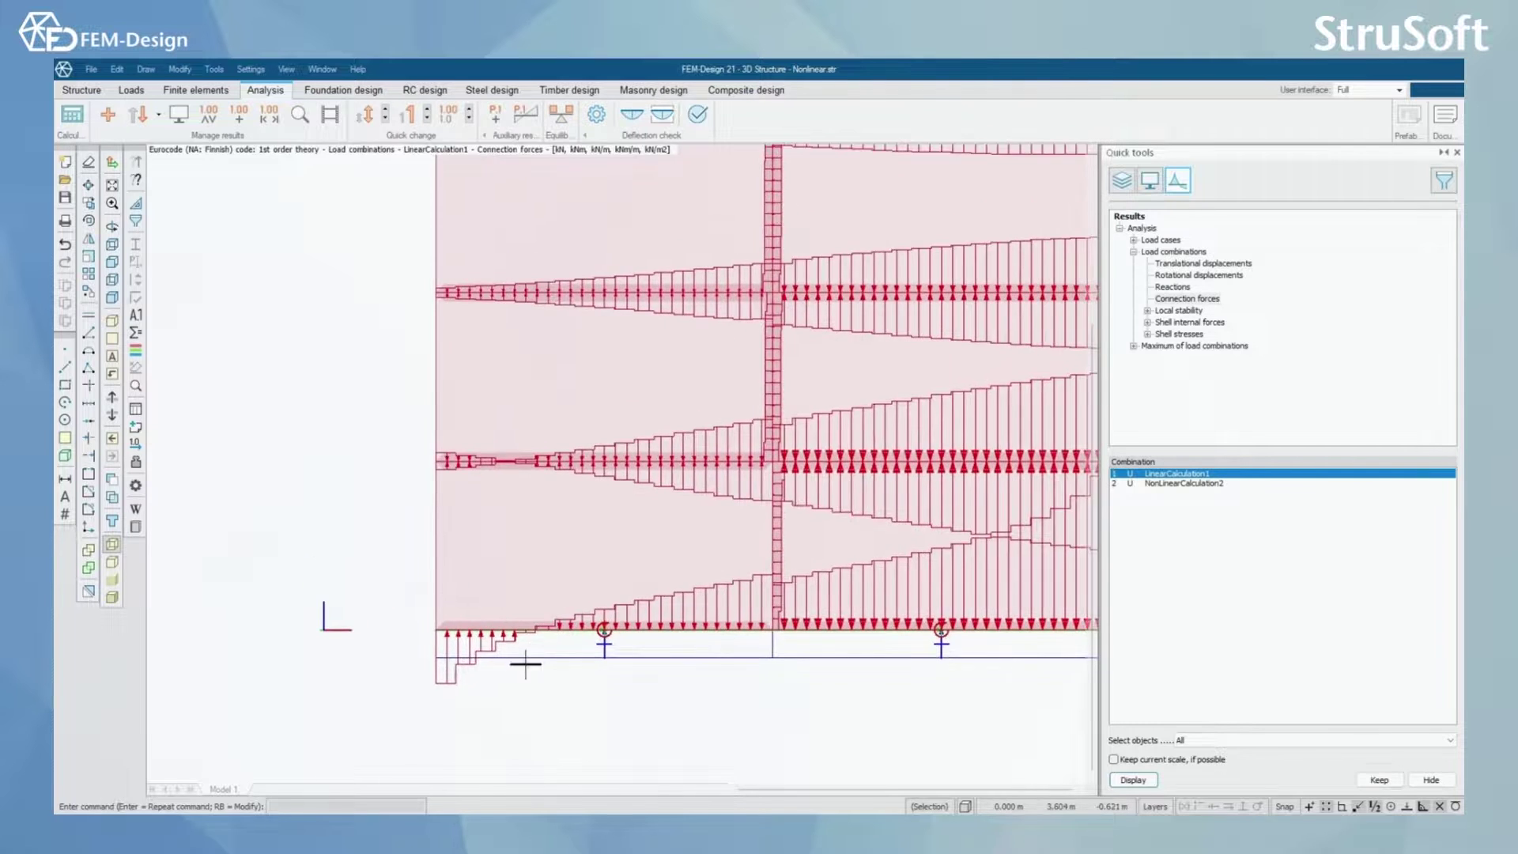
scroll(524, 660, "down", 3)
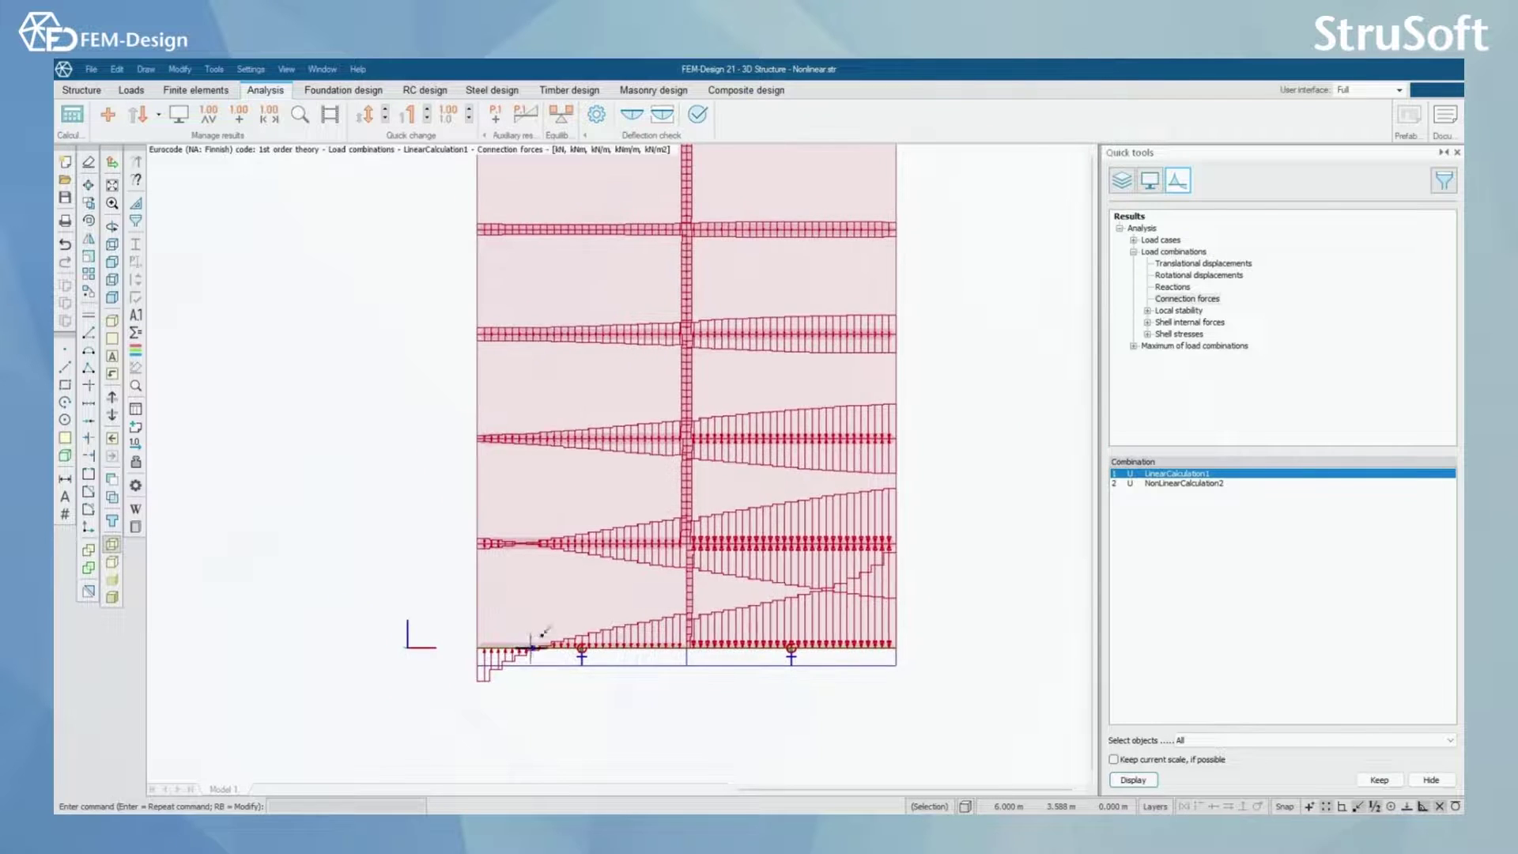
scroll(557, 621, "up", 1)
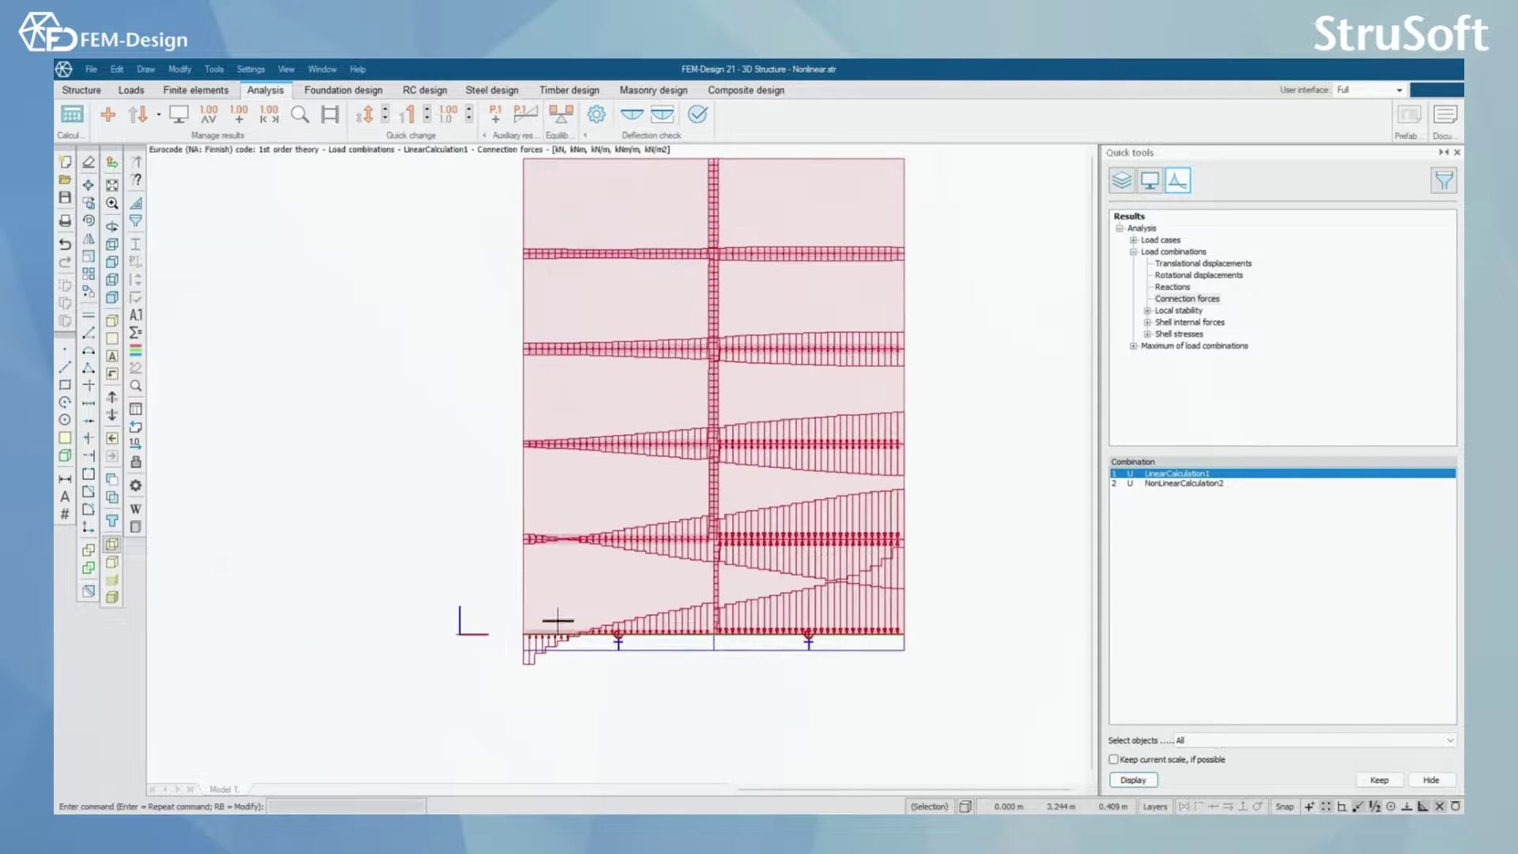
Display the connection forces for NonLinearCalculation2 and inspect their distribution along the wall's base.
left_click(1211, 484)
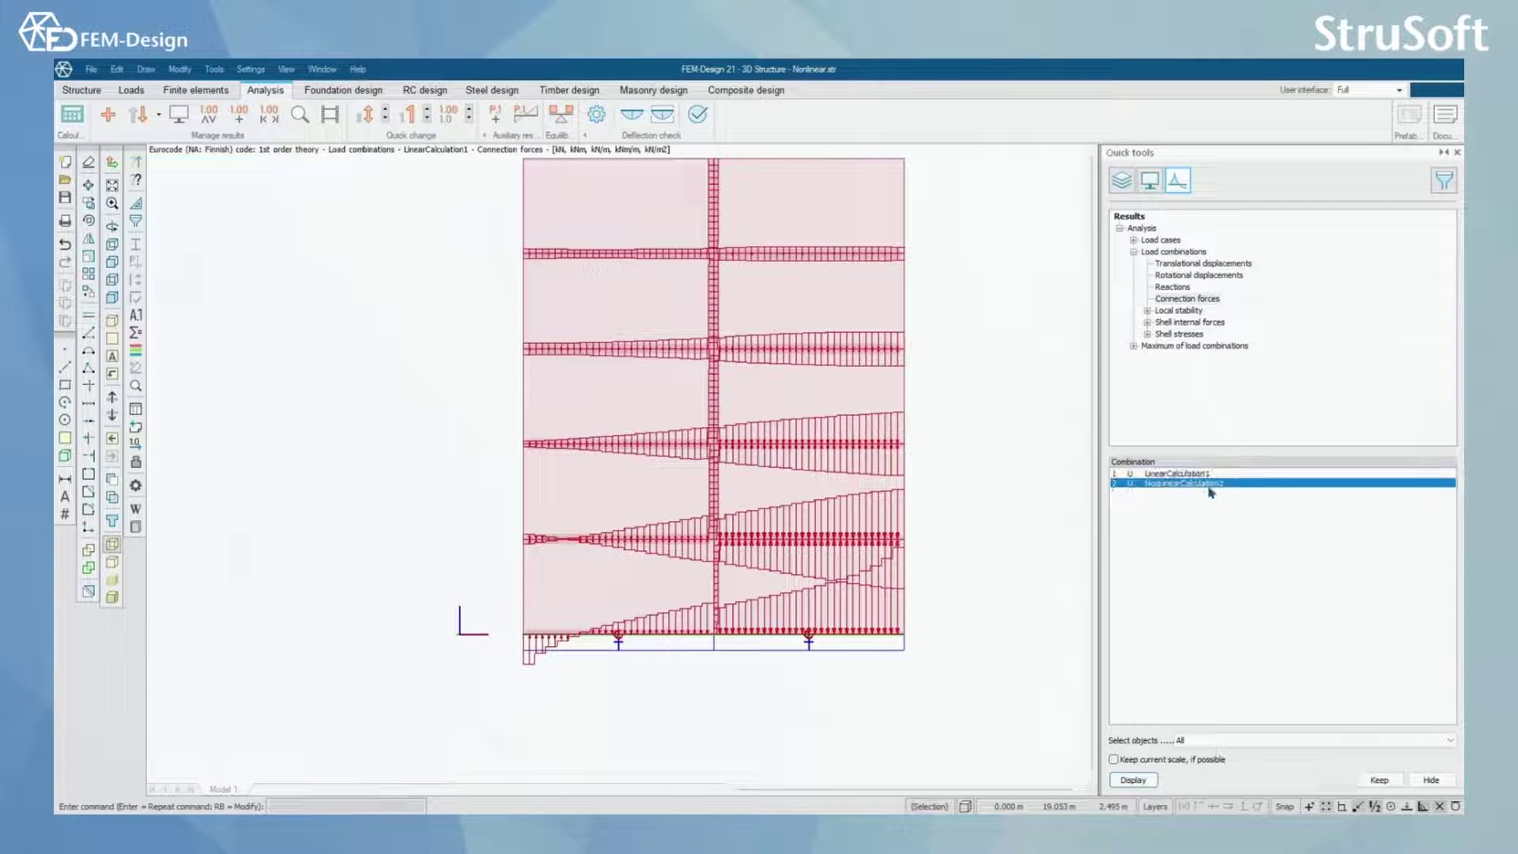
left_click(1133, 781)
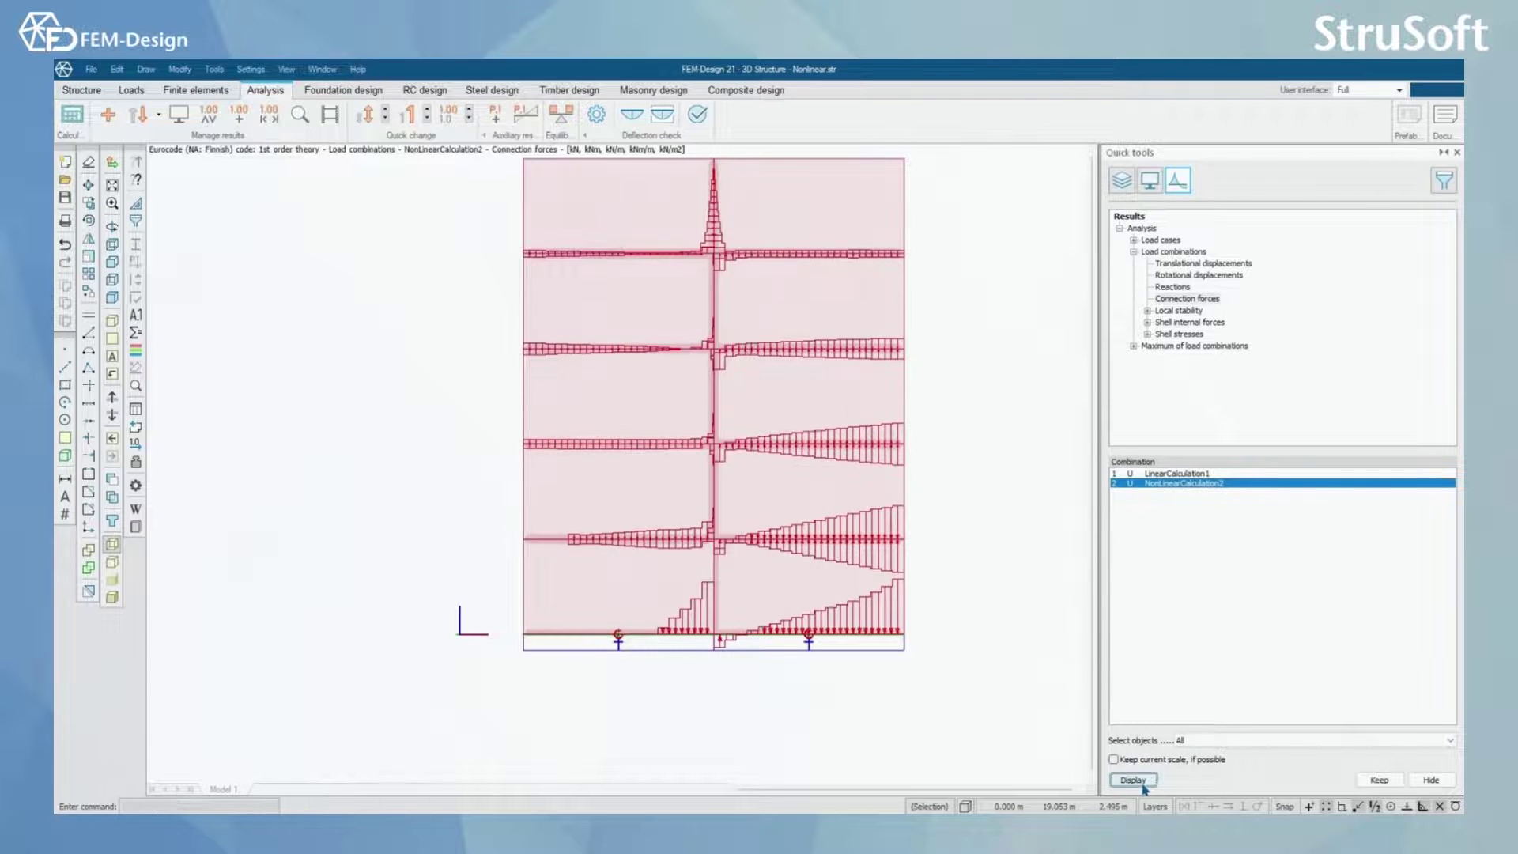
scroll(545, 645, "up", 1)
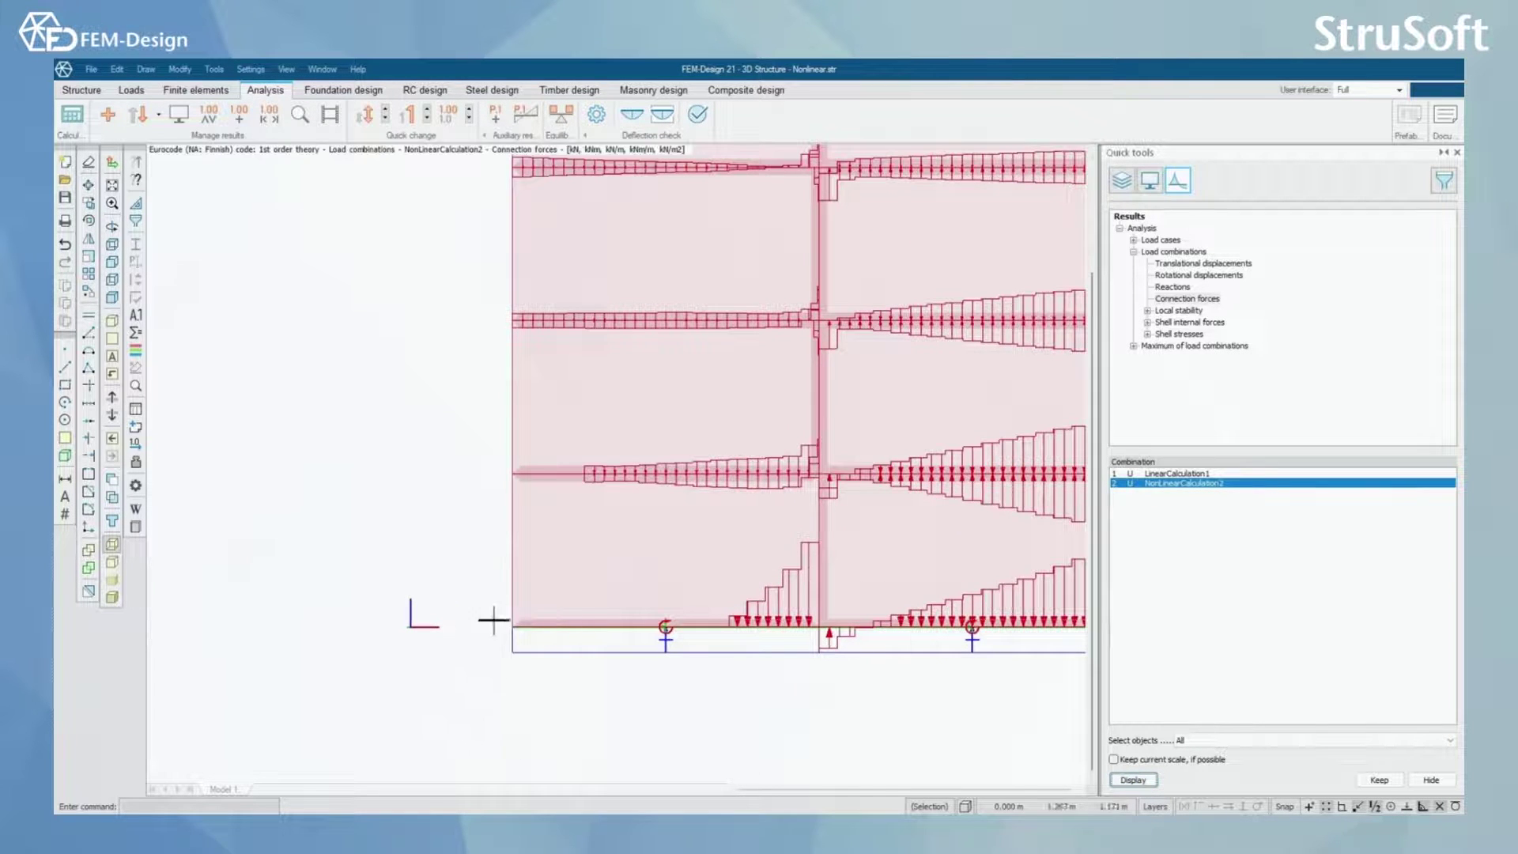
scroll(653, 755, "up", 1)
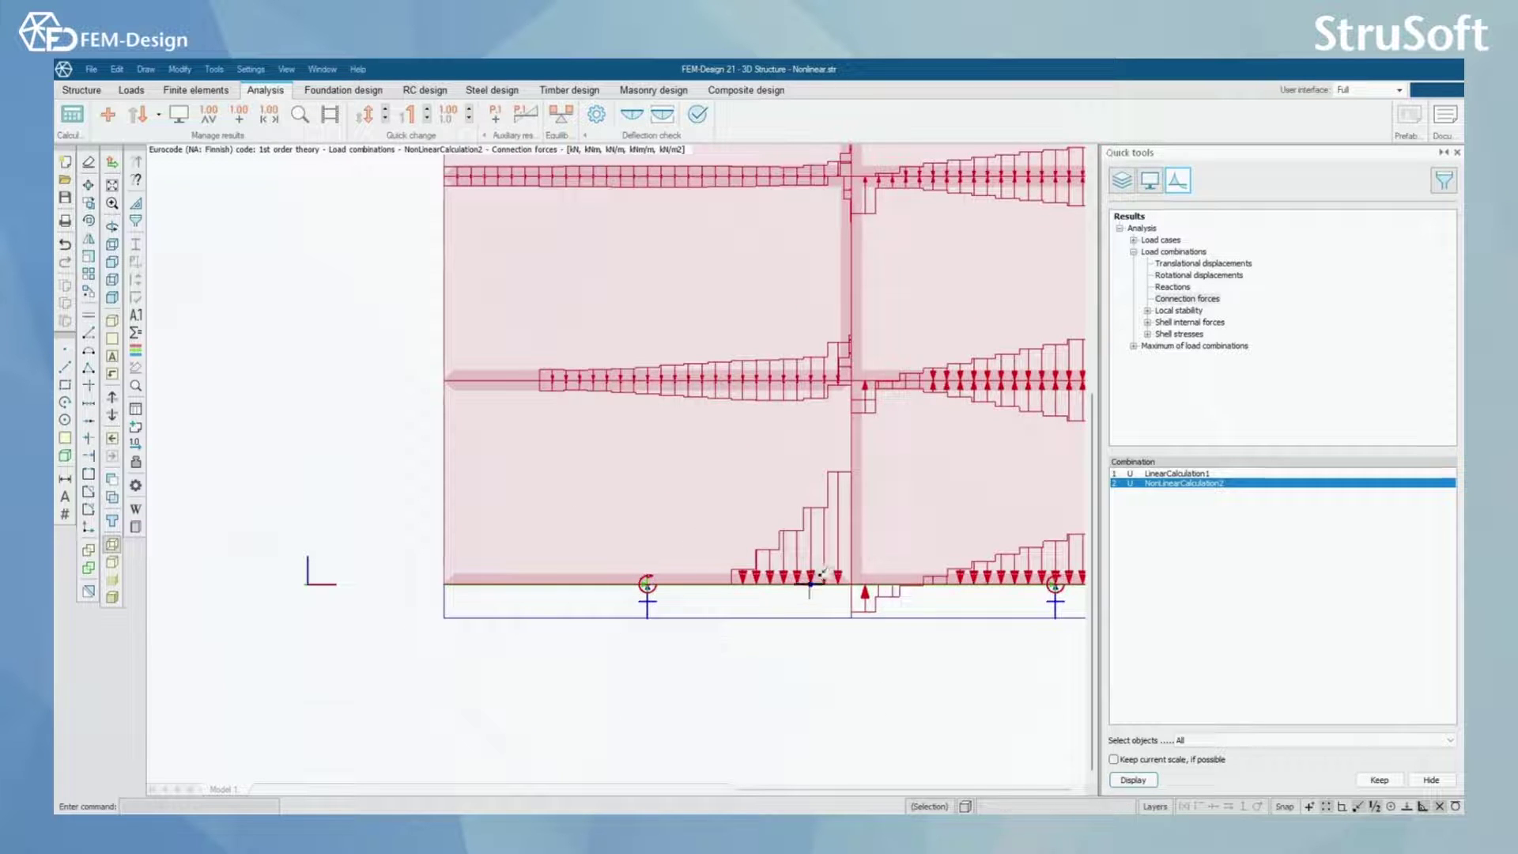
scroll(811, 586, "down", 2)
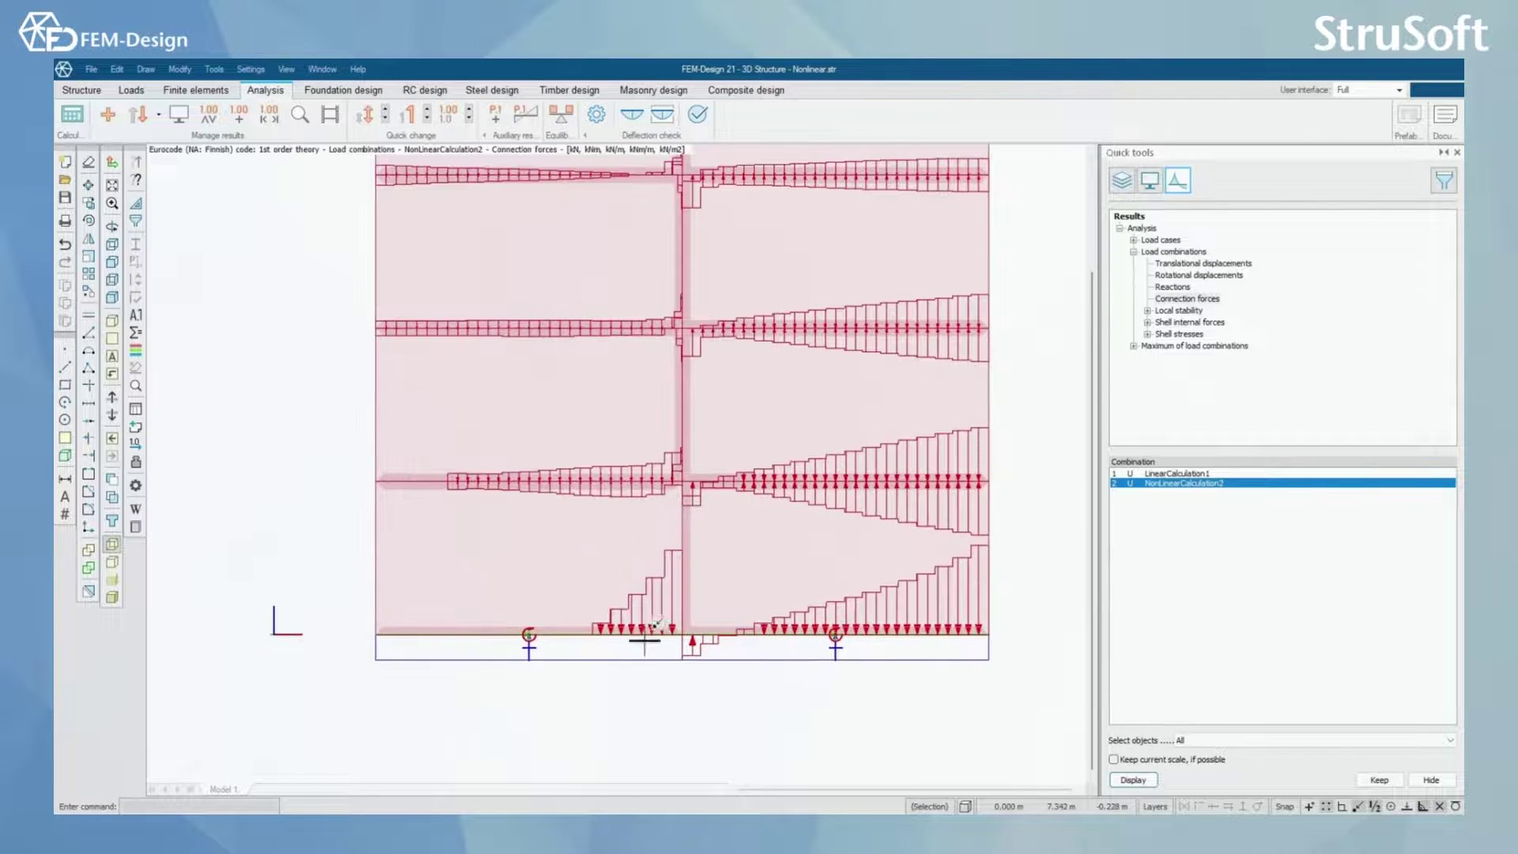
scroll(563, 587, "down", 2)
scroll(611, 621, "up", 3)
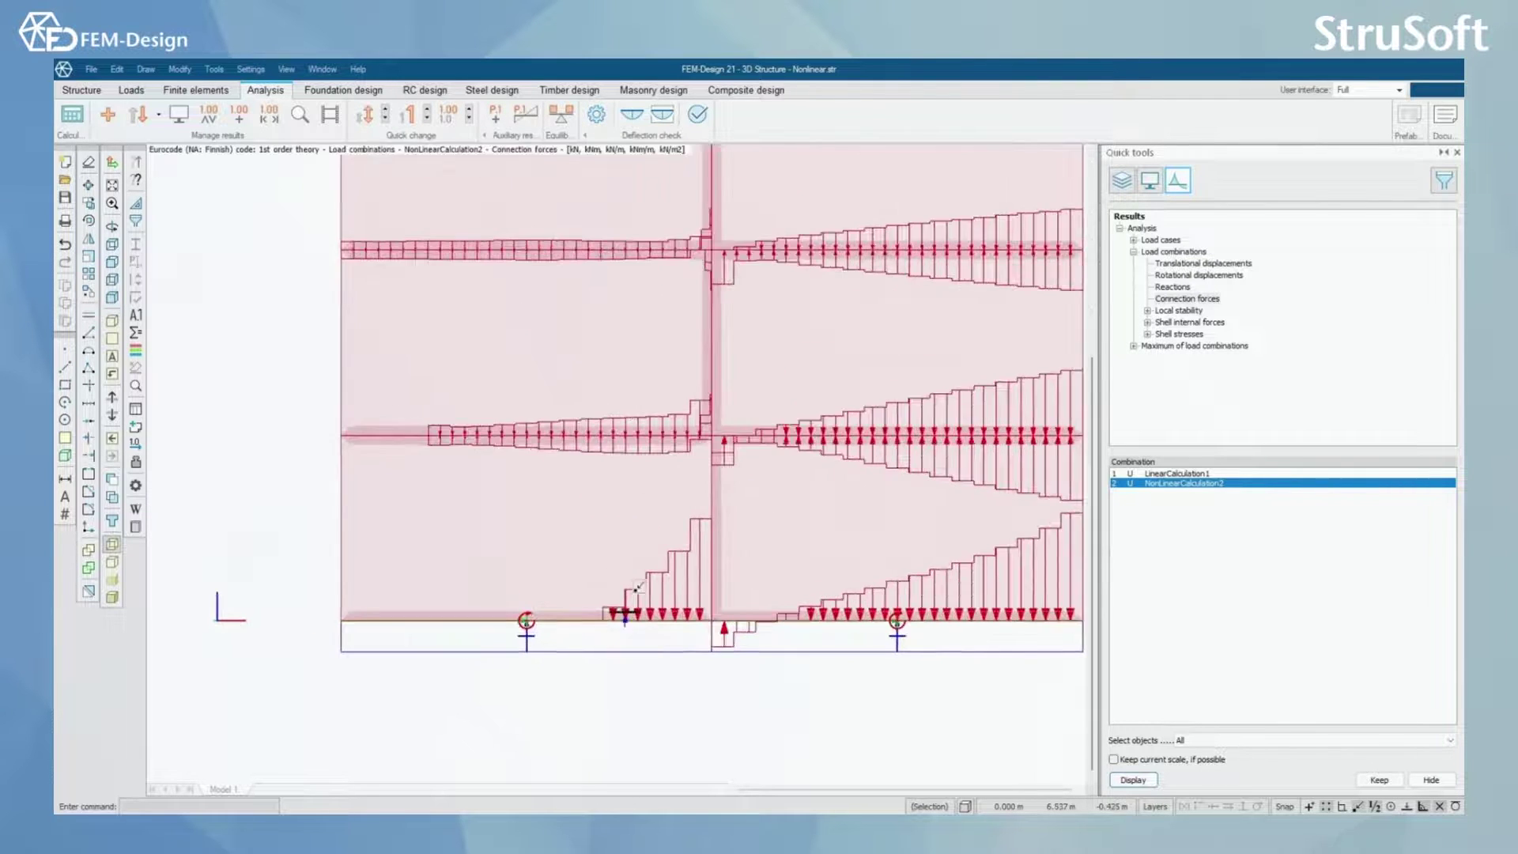
scroll(522, 566, "down", 1)
scroll(608, 607, "up", 2)
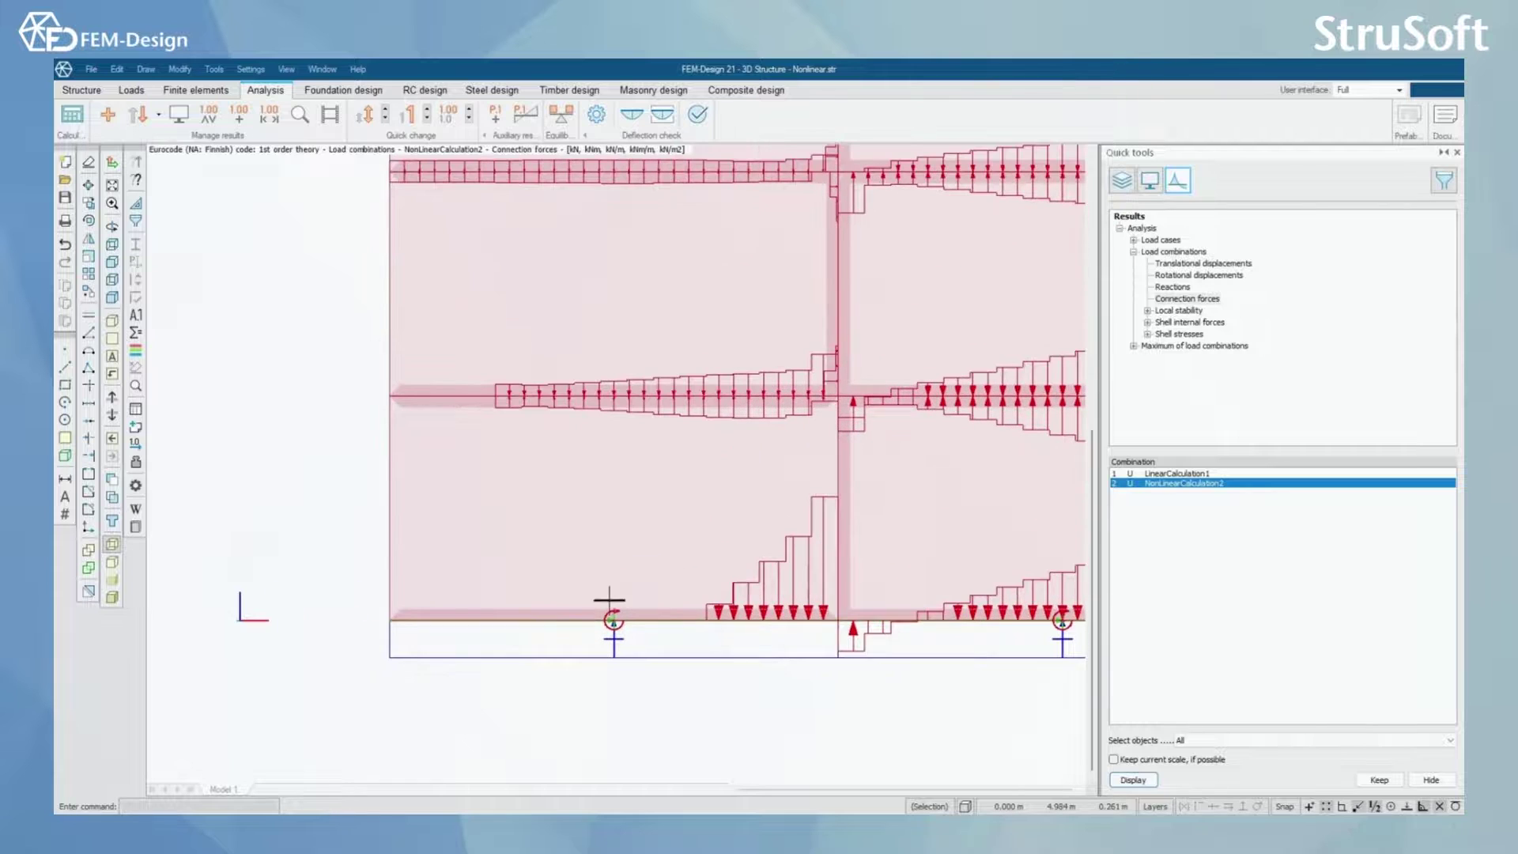
middle_click_drag(614, 619, 642, 626)
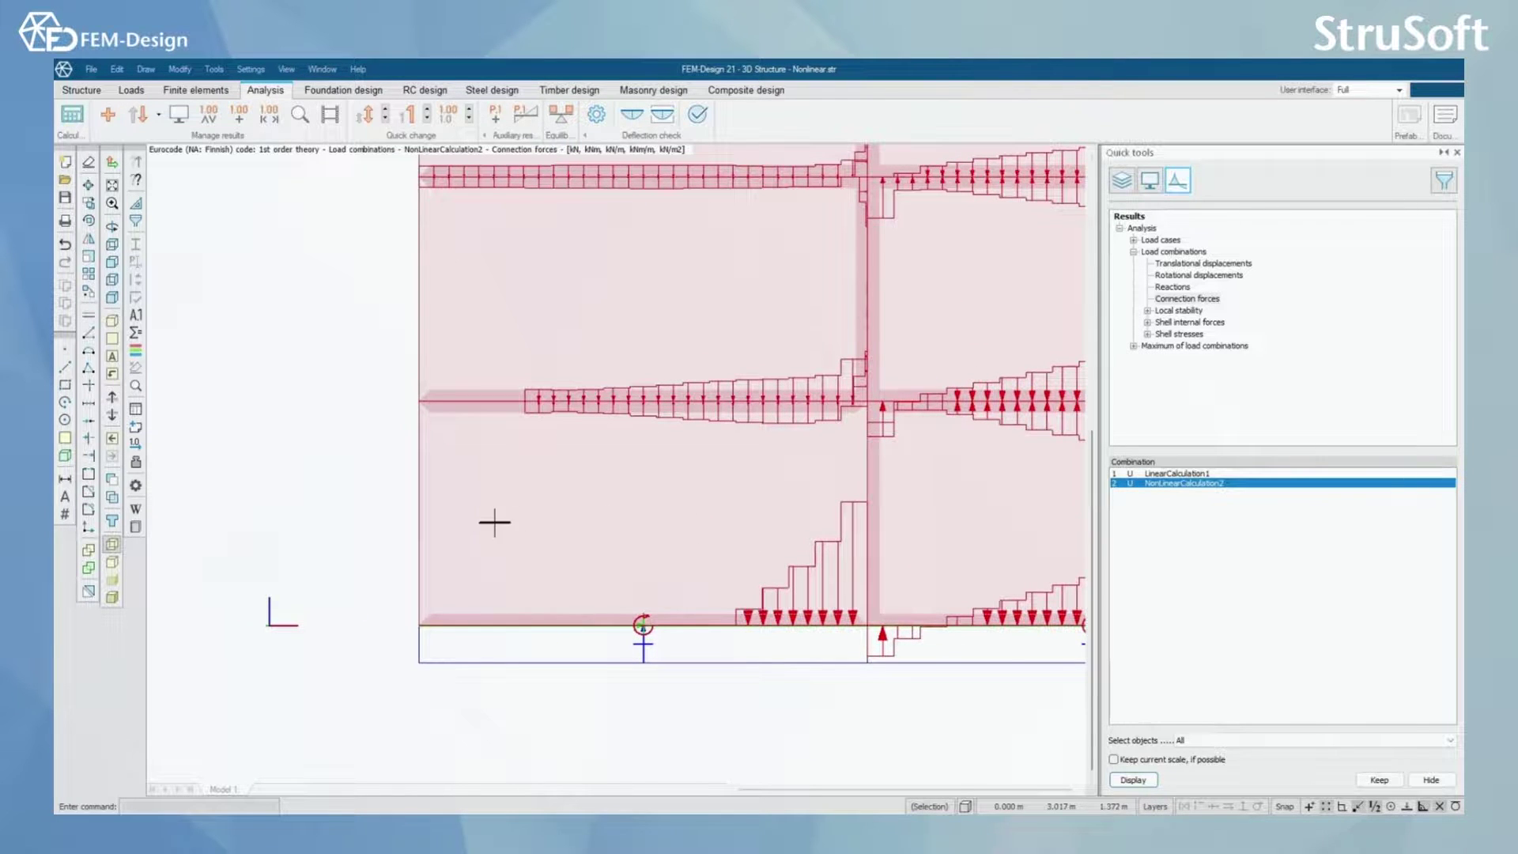
Examine the non-linear connection forces on the first horizontal joint above the base, checking where the panel edge detaches.
scroll(822, 546, "down", 2)
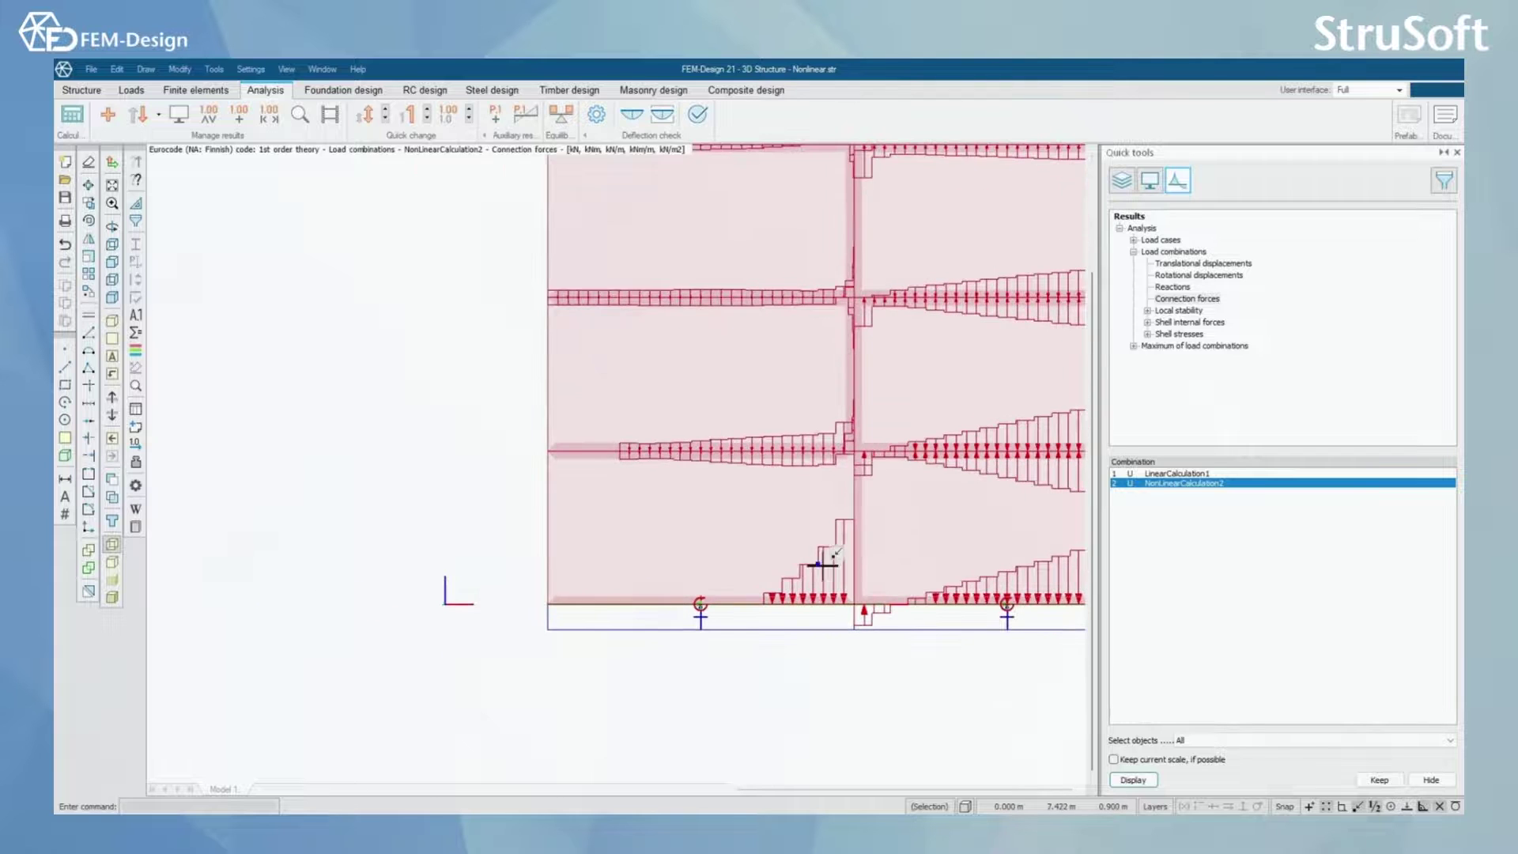
scroll(577, 614, "up", 2)
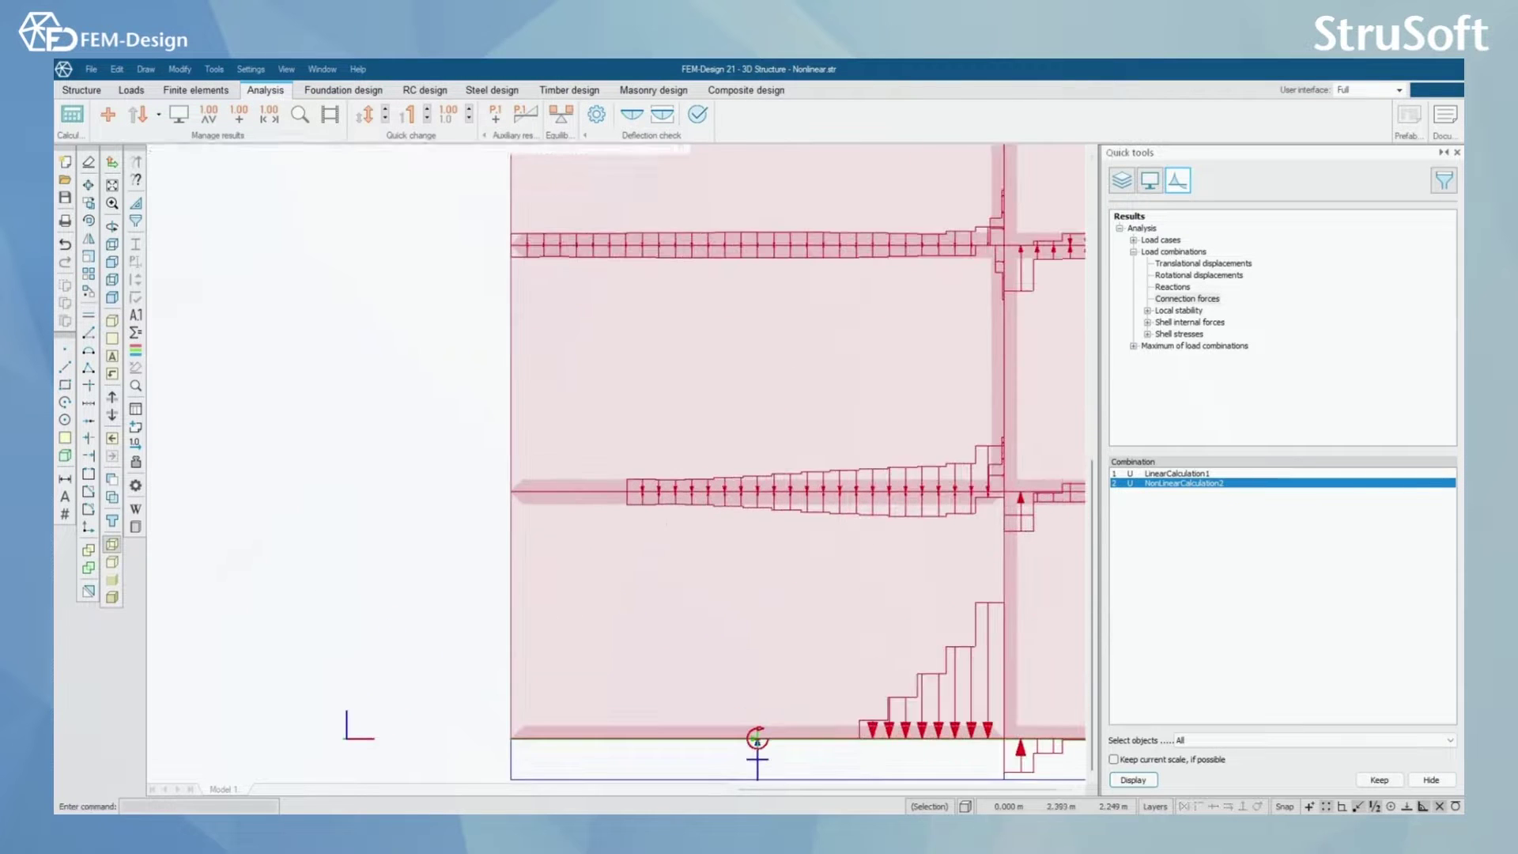
scroll(509, 467, "up", 2)
scroll(585, 506, "down", 3)
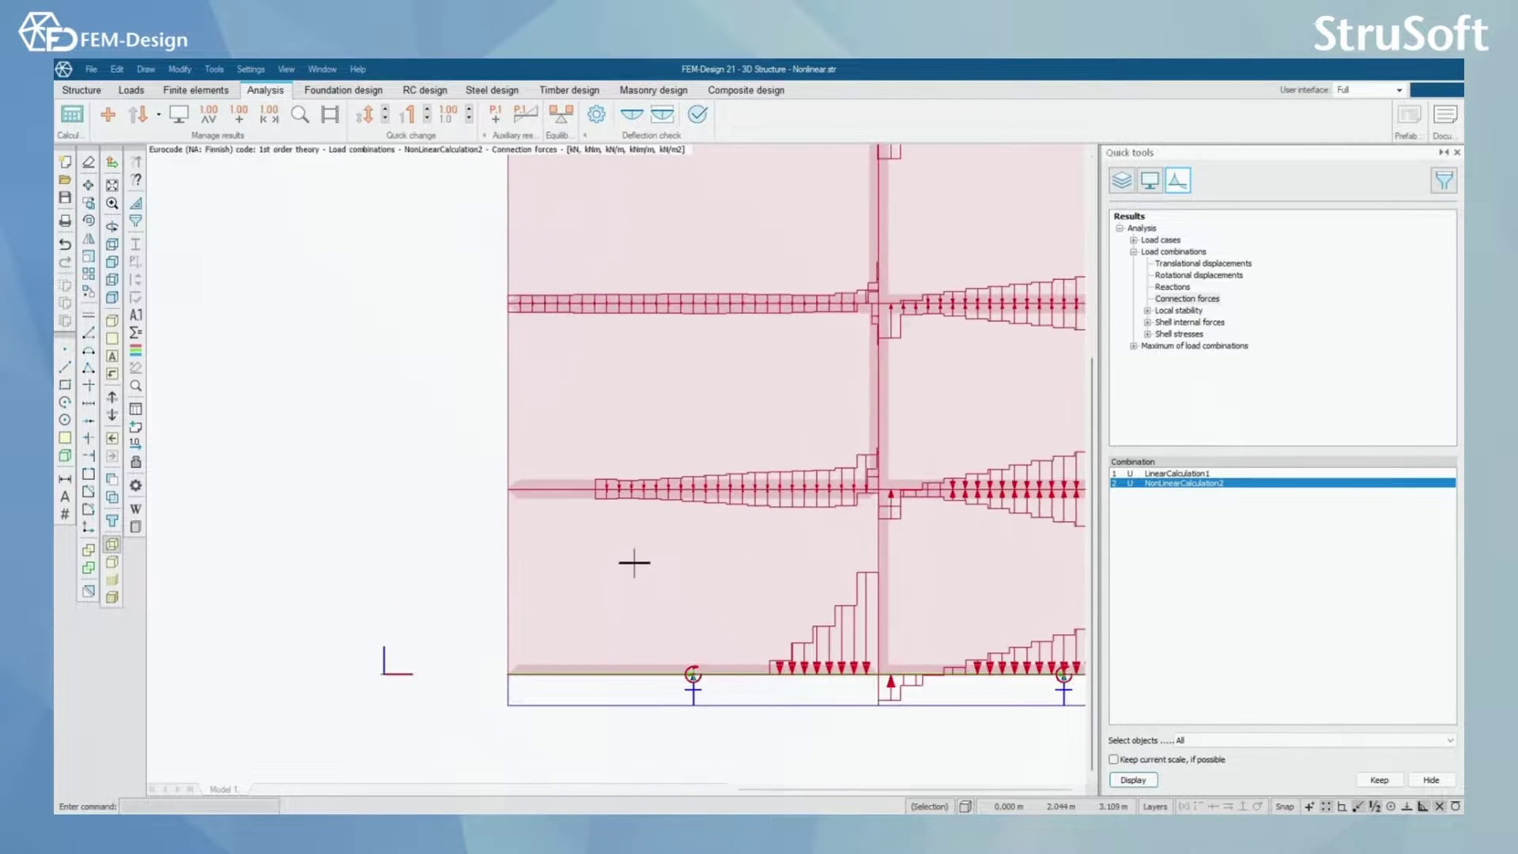
scroll(617, 520, "up", 2)
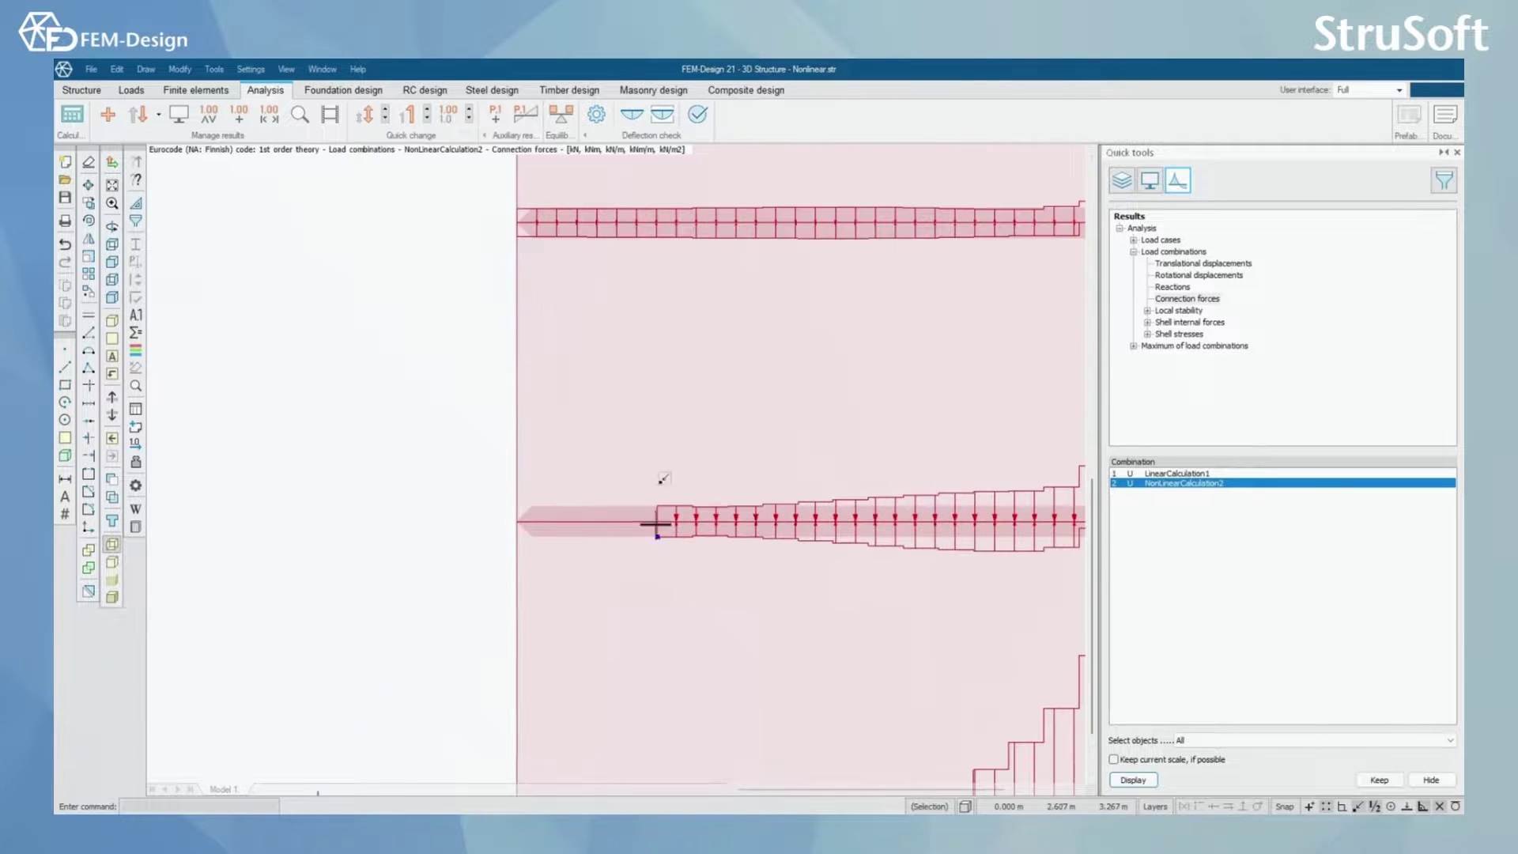
scroll(580, 541, "down", 1)
scroll(649, 516, "down", 5)
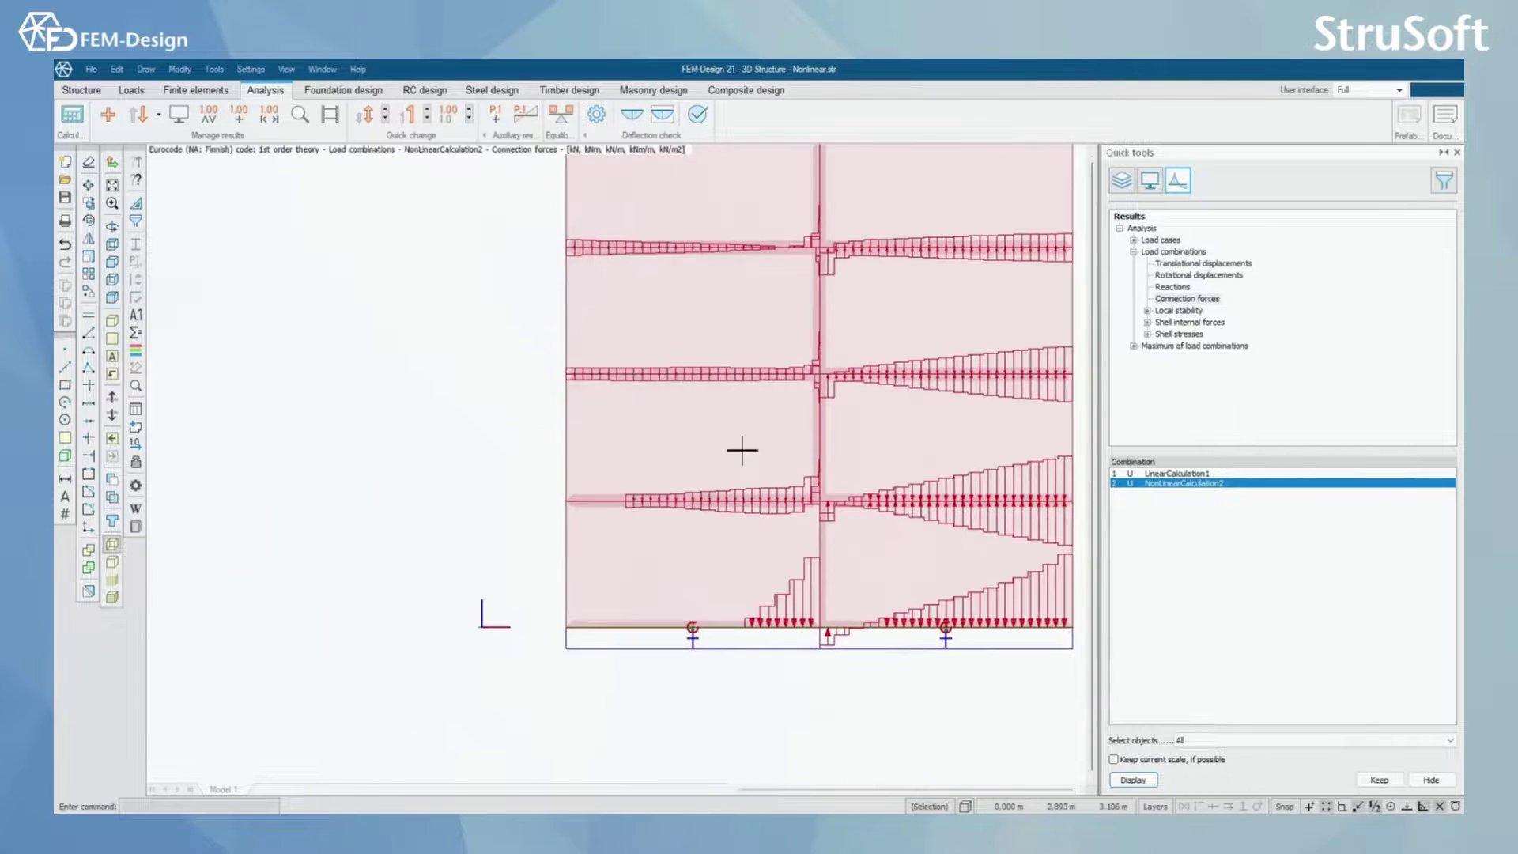
Display the translational displacements as a graph for NonLinearCalculation2 and LinearCalculation1, and inspect the linear deformed shape.
left_click(1244, 265)
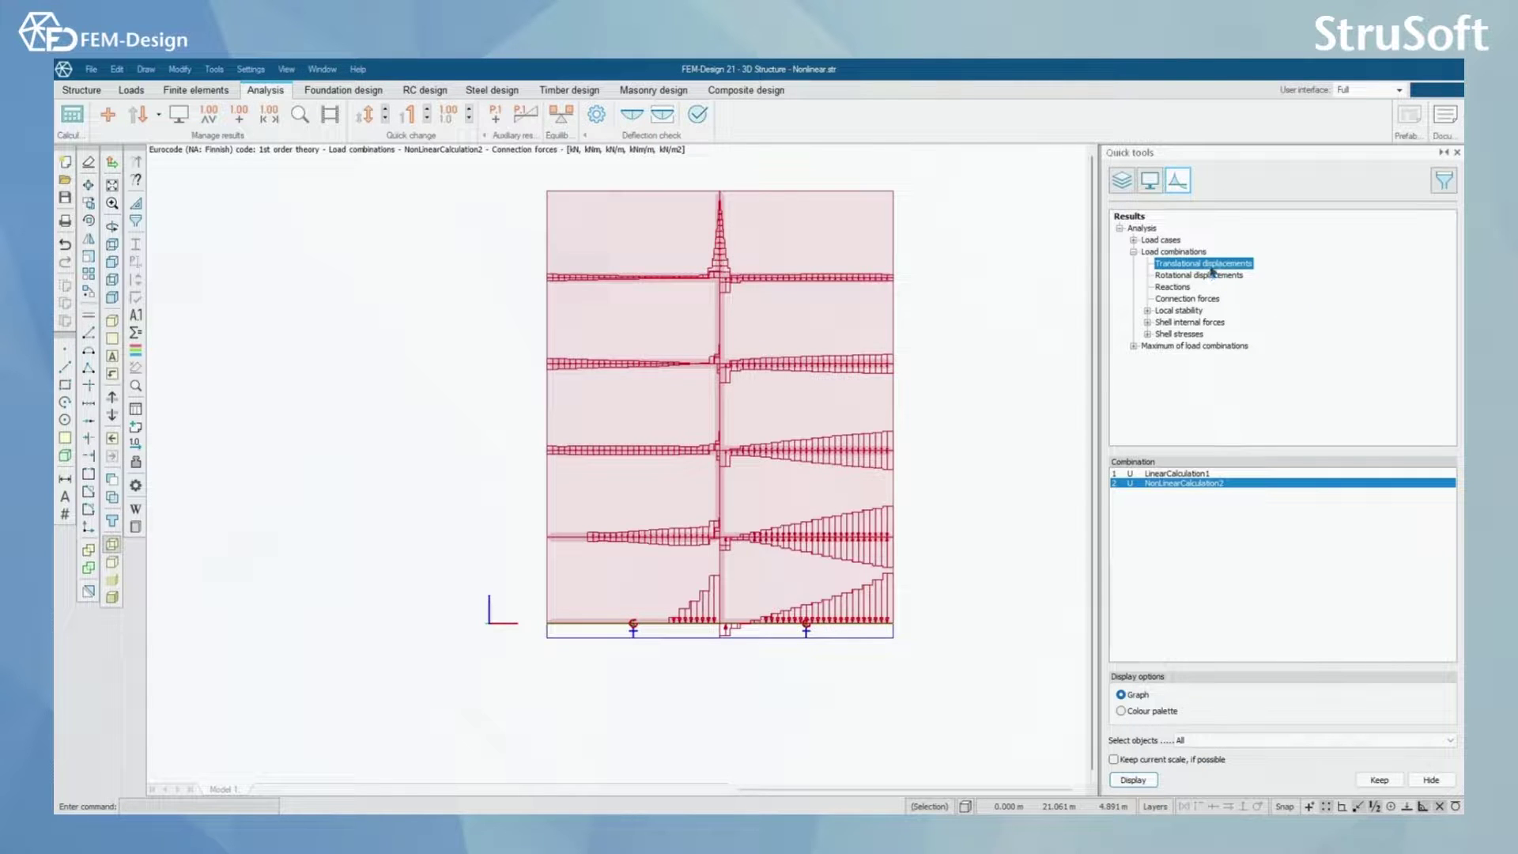
left_click(1133, 783)
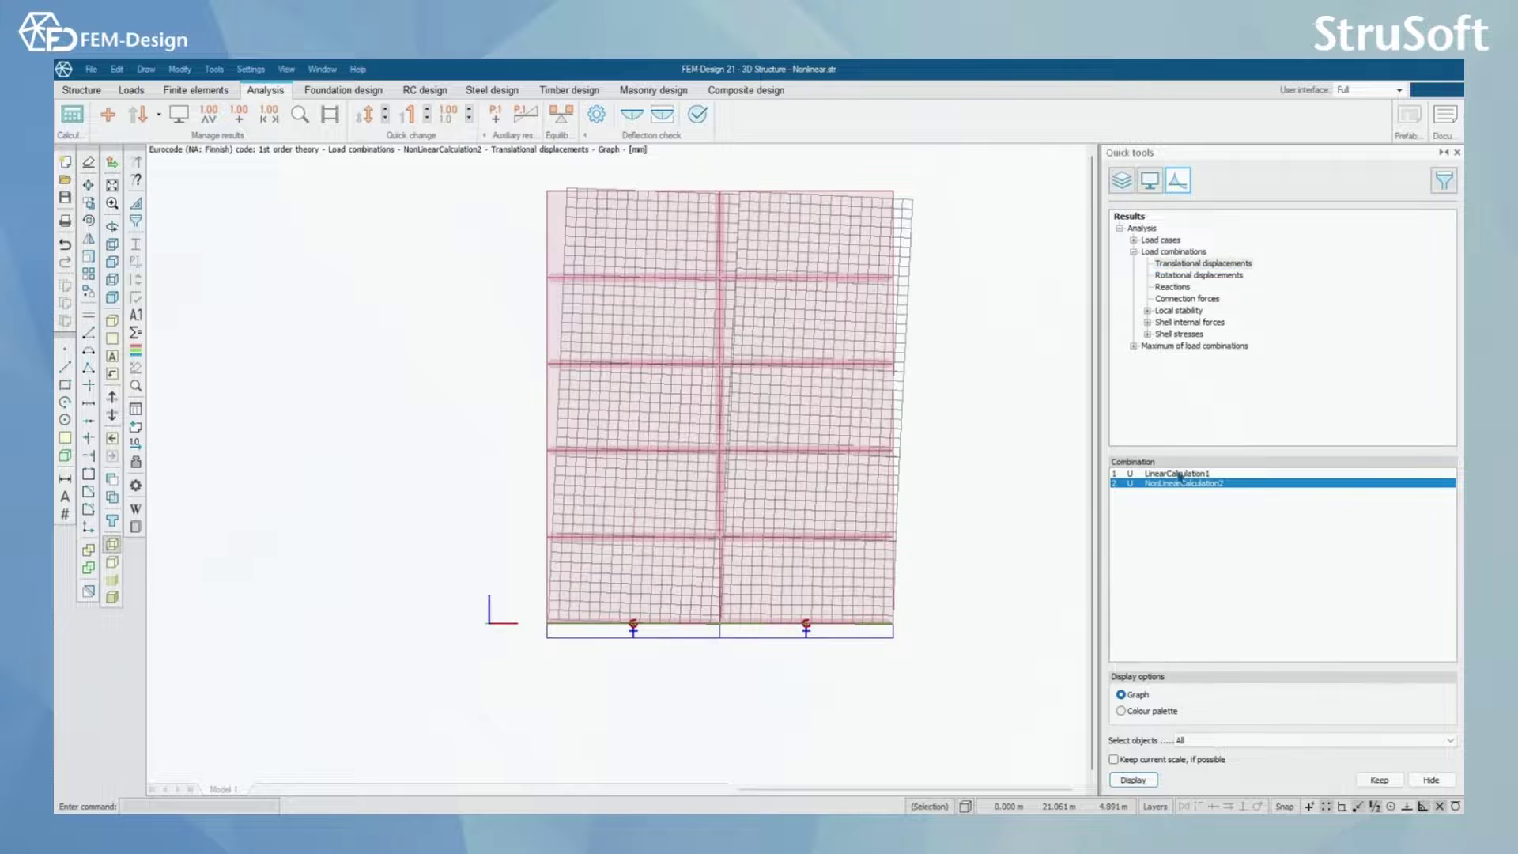
left_click(1147, 785)
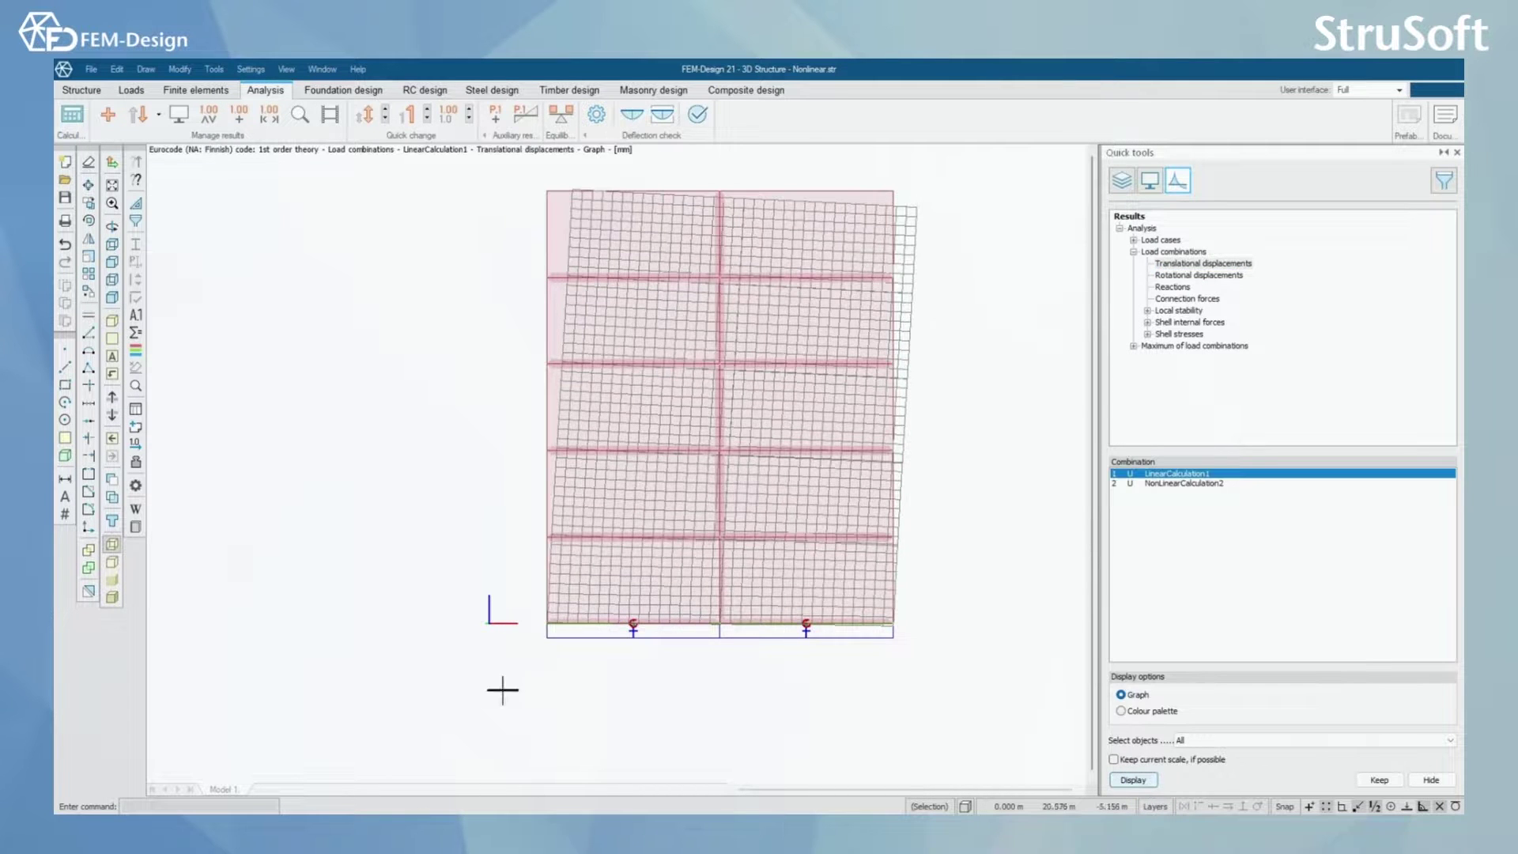
scroll(570, 666, "up", 5)
scroll(537, 627, "down", 3)
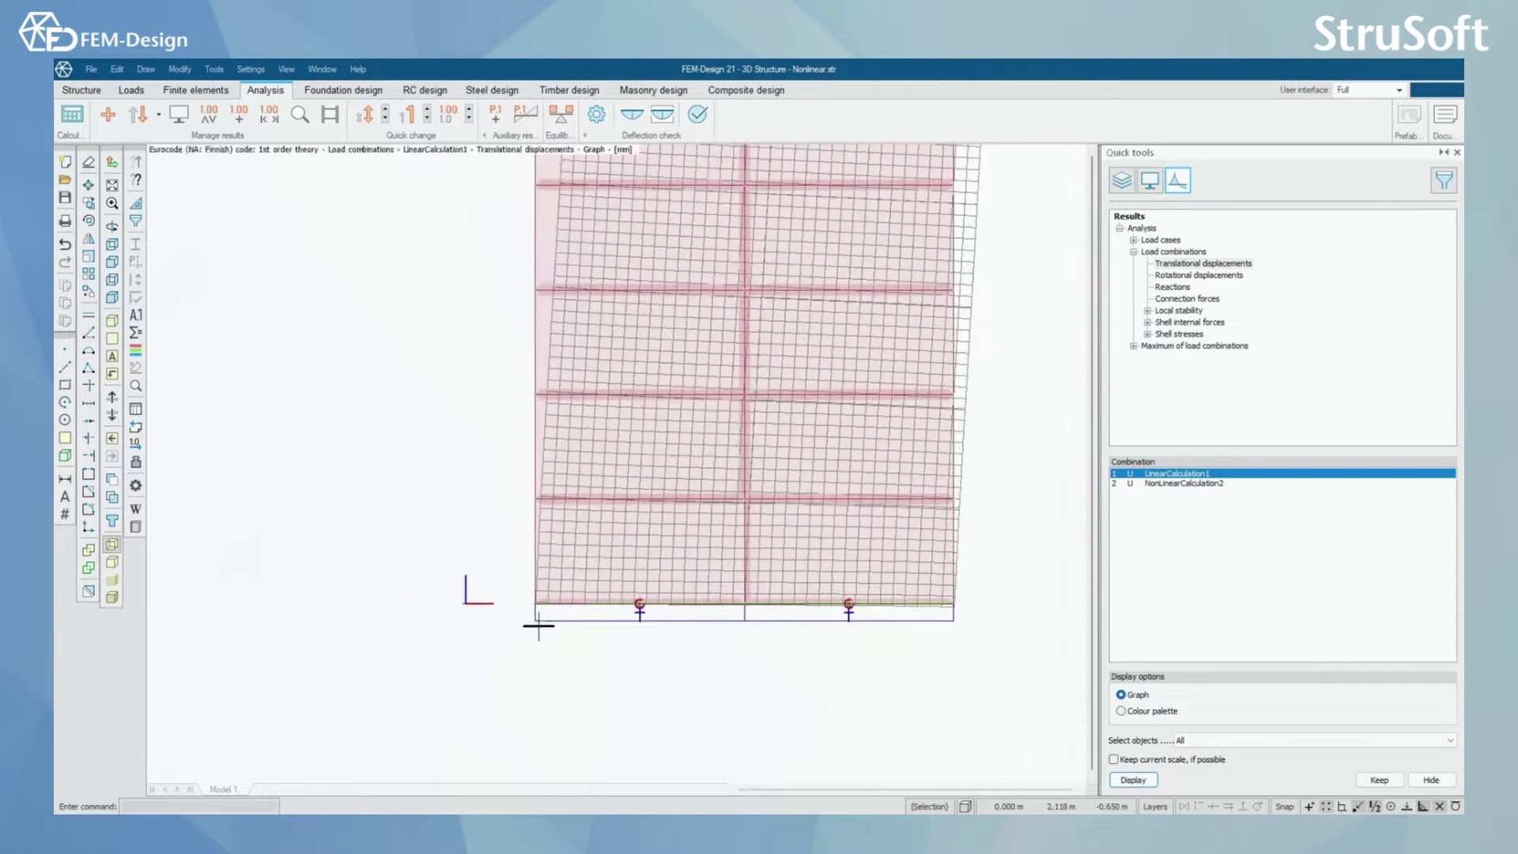
middle_click_drag(1008, 229, 977, 404)
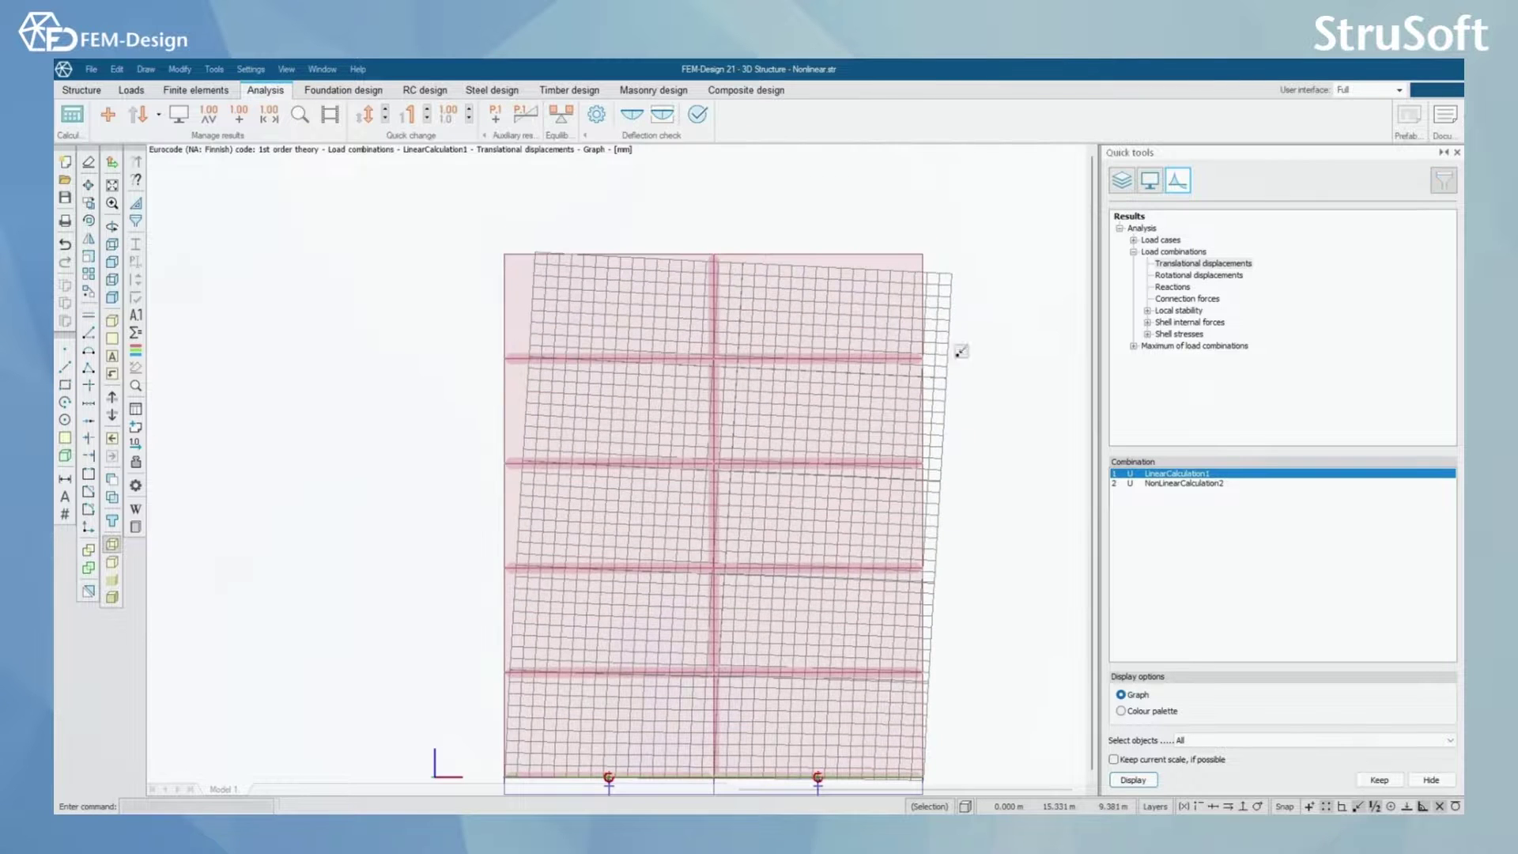
scroll(546, 487, "down", 2)
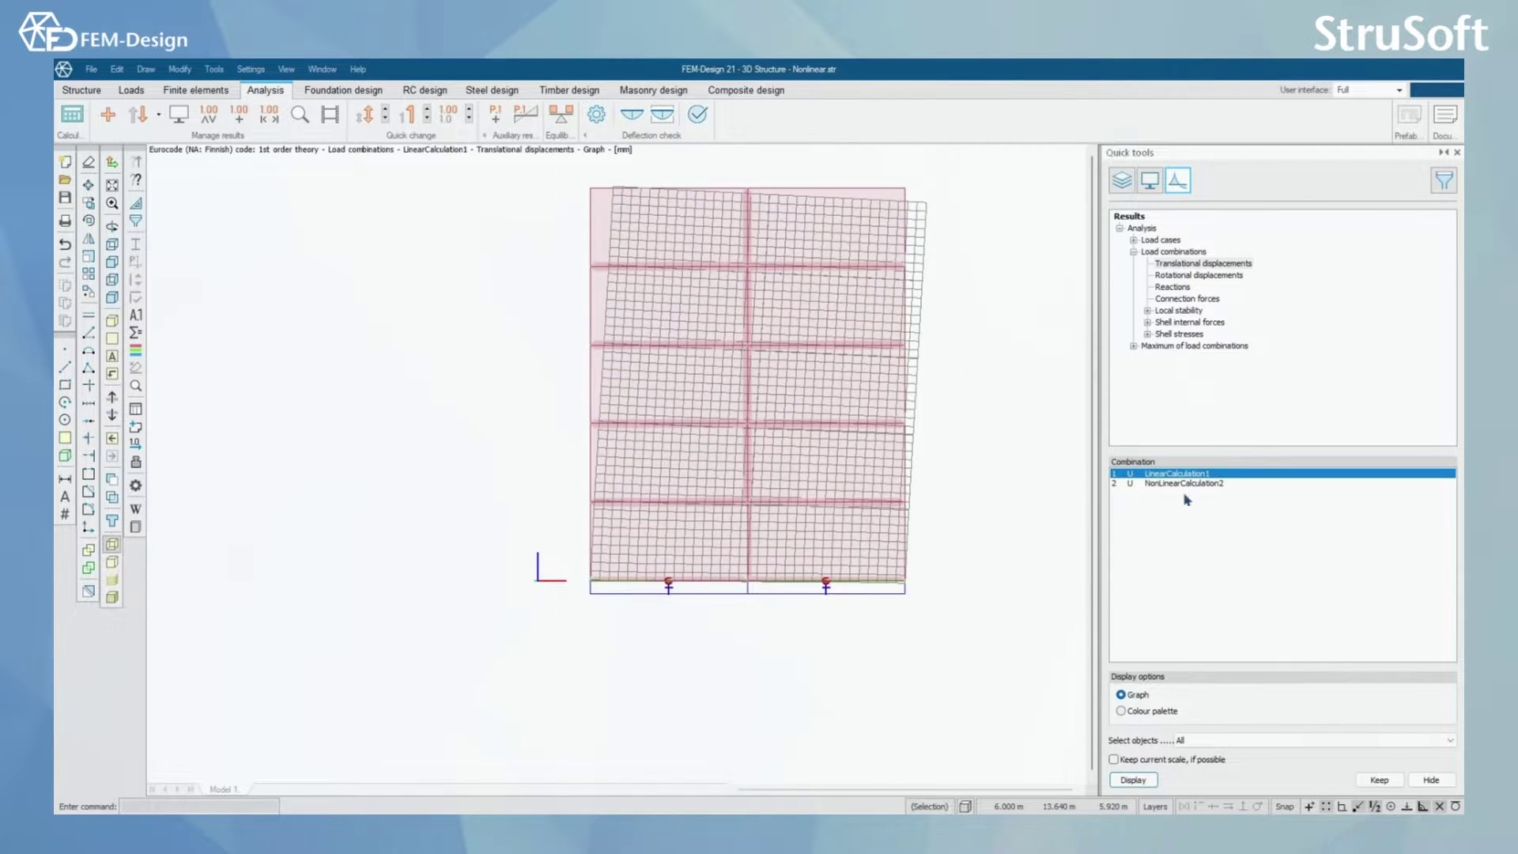
Display the translational displacements for NonLinearCalculation2 and read the displacement along the vertical joint between the panels.
left_click(1183, 484)
left_click(1133, 782)
scroll(743, 601, "up", 4)
scroll(364, 544, "up", 4)
scroll(365, 543, "down", 6)
middle_click_drag(428, 264, 612, 492)
scroll(617, 499, "down", 2)
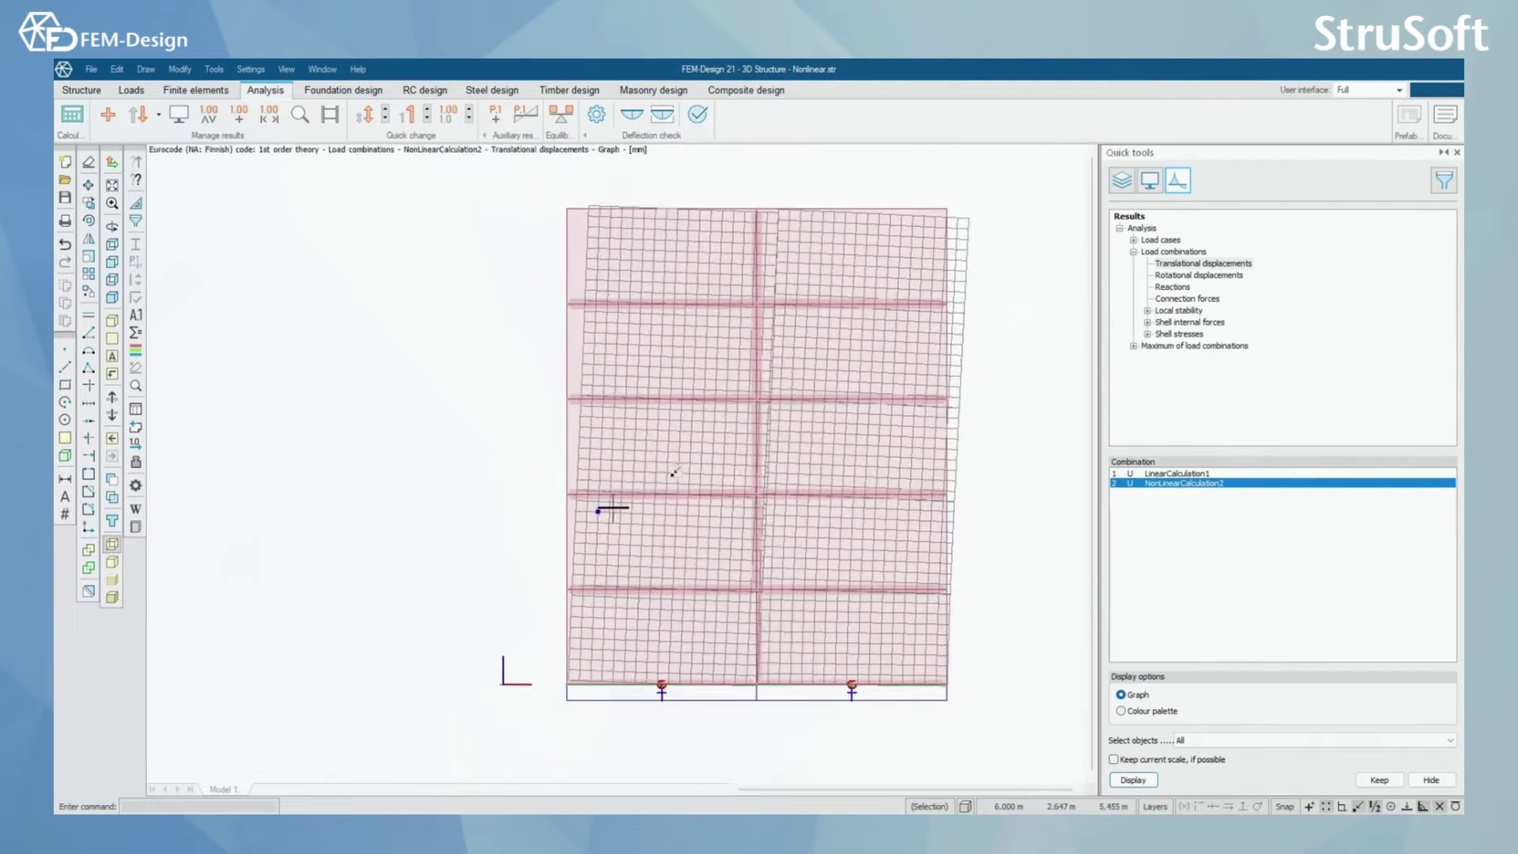
scroll(783, 224, "up", 2)
scroll(762, 329, "down", 2)
scroll(691, 564, "down", 2)
scroll(692, 564, "up", 3)
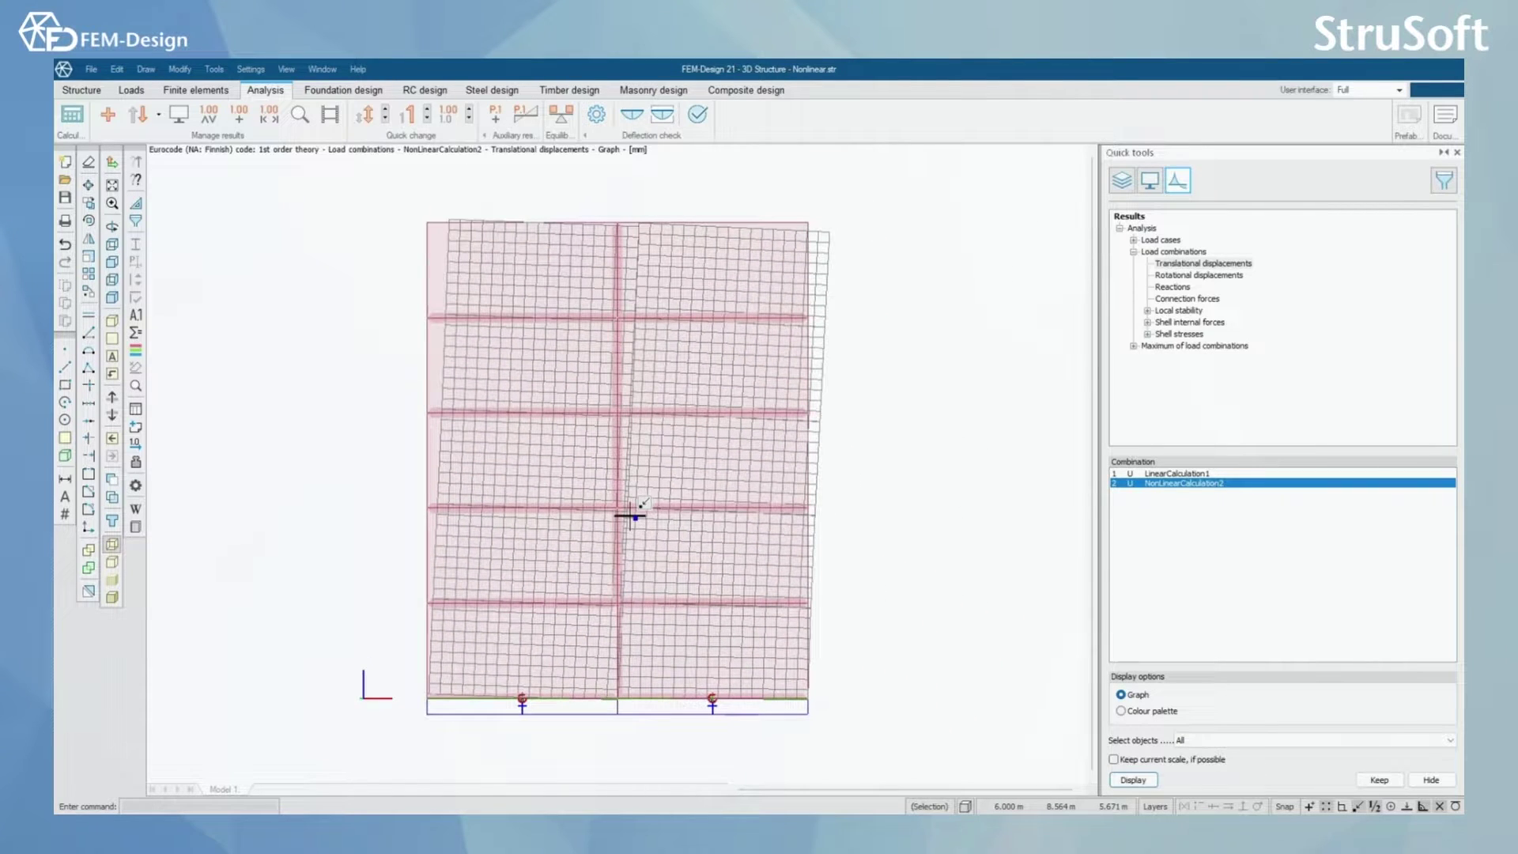
mouse_move(631, 525)
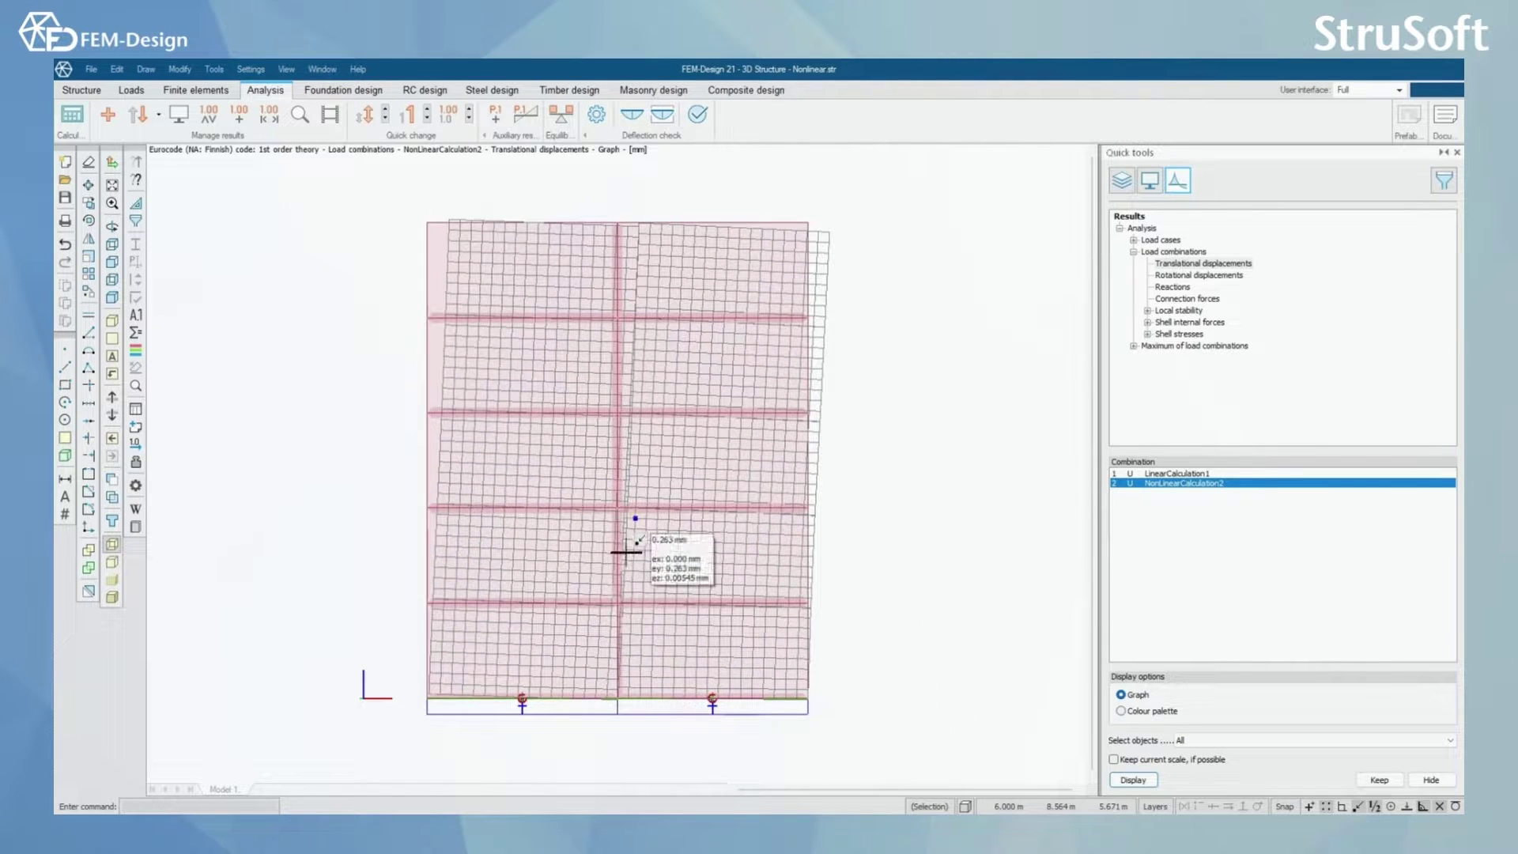